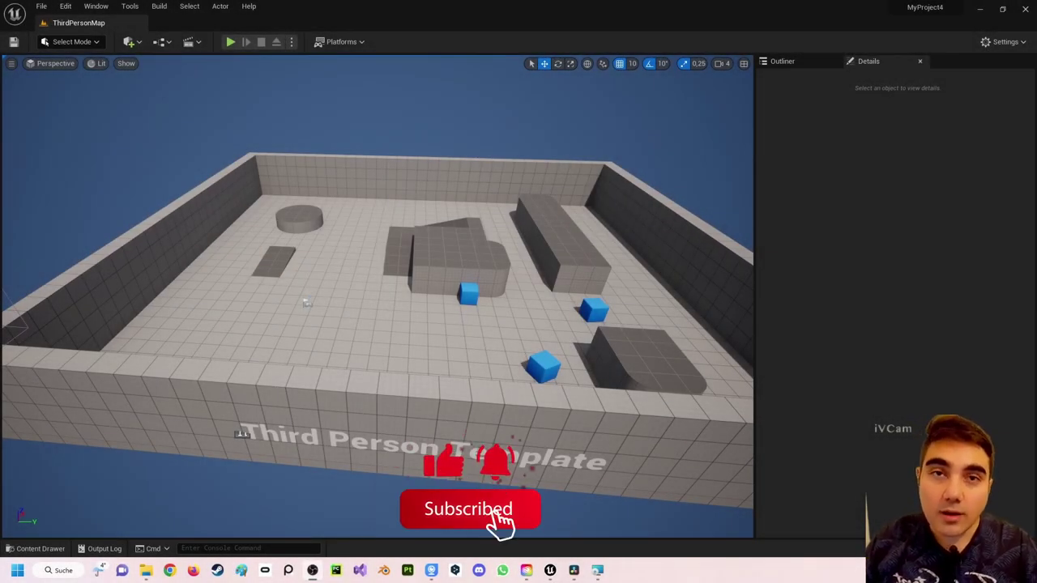
Step: Orbit around the ThirdPersonMap arena and show the world Blueprints dropdown list
right_drag(377, 296, 381, 292)
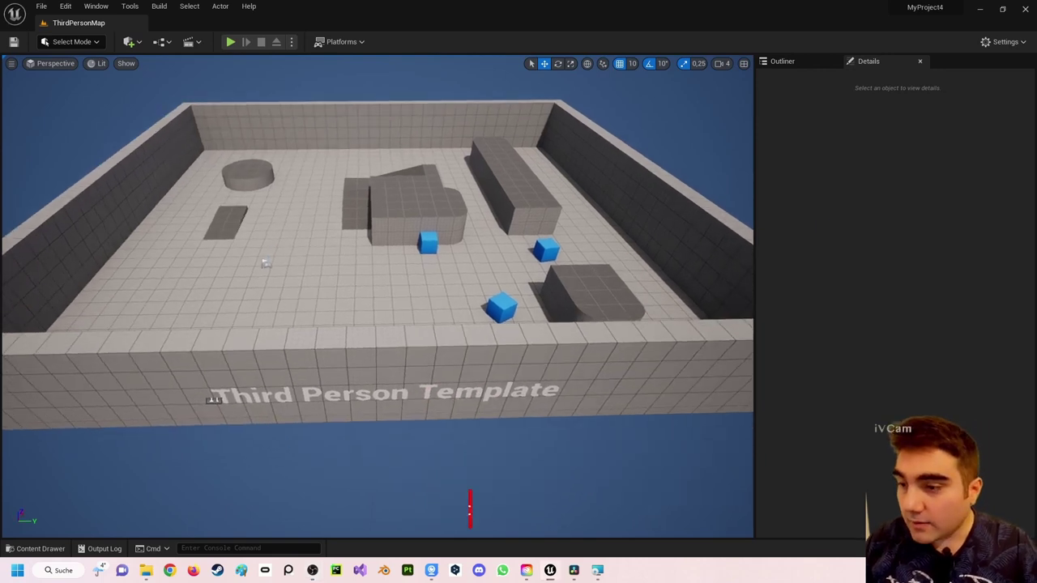
right_drag(587, 229, 587, 230)
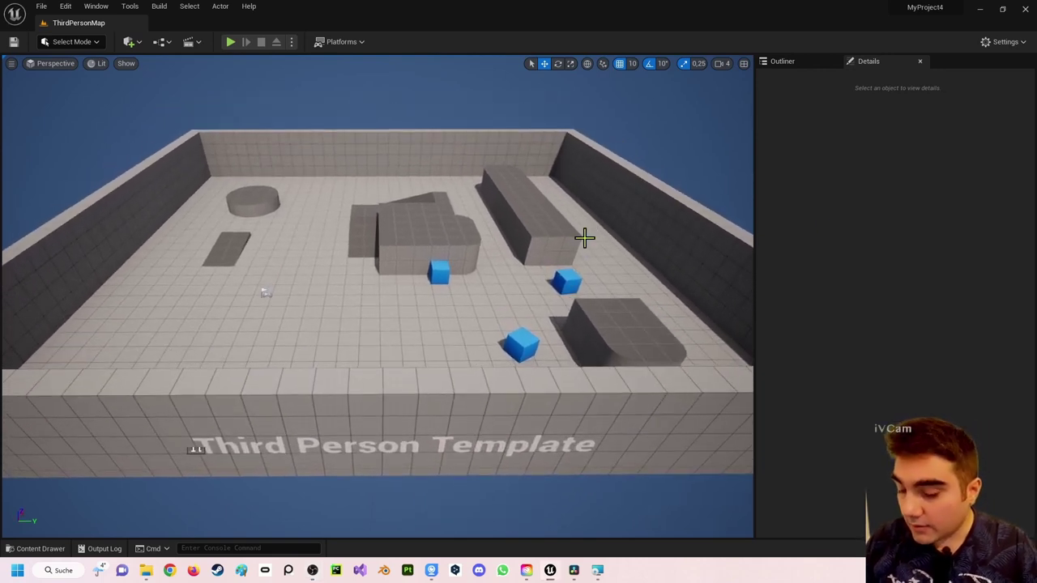
key(ctrl+space)
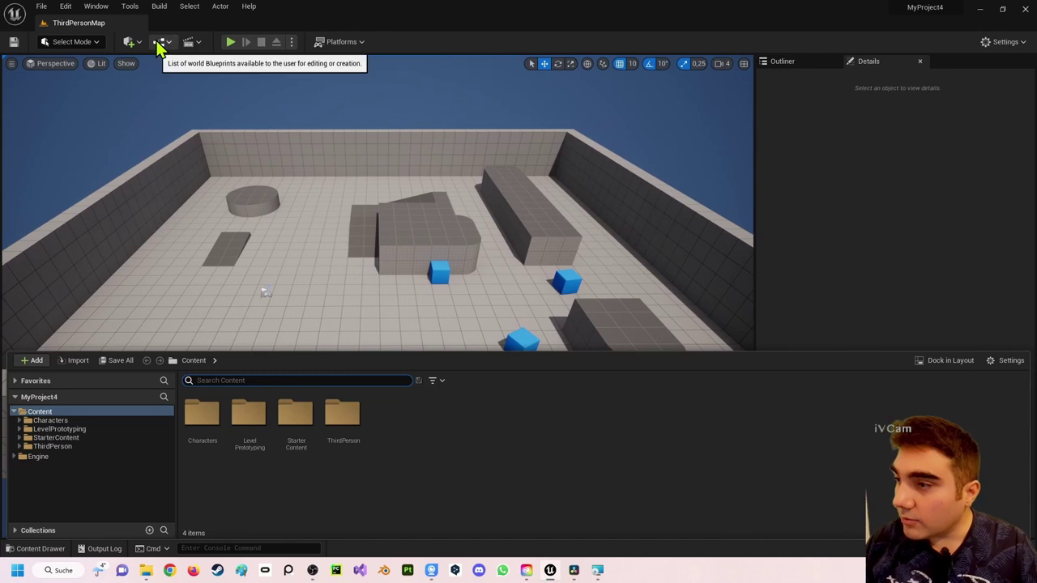
click(160, 42)
Step: Open the Level Blueprint and place an Event BeginPlay node at the left of the Event Graph
click(198, 124)
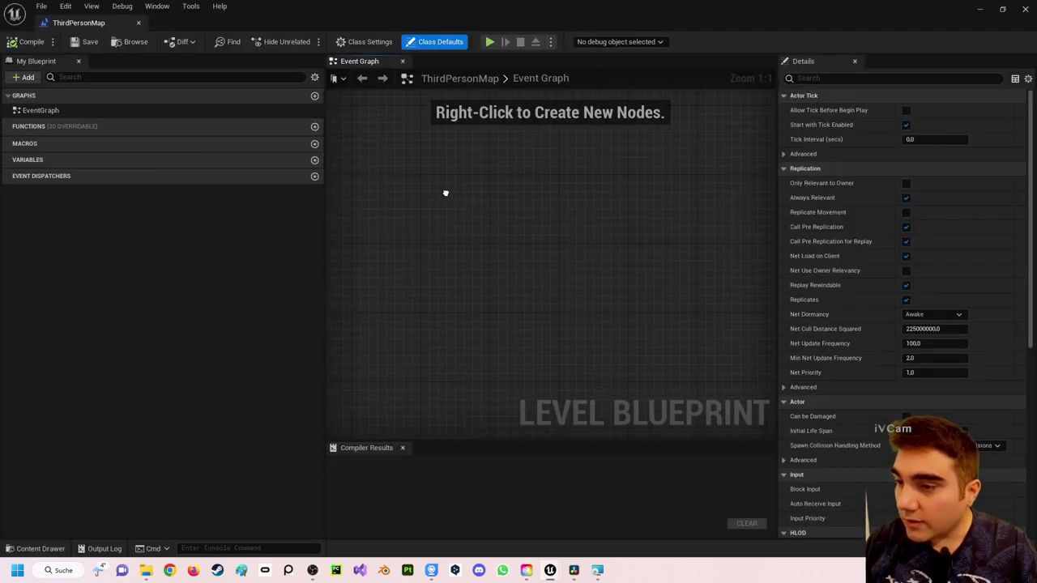
right_click(443, 217)
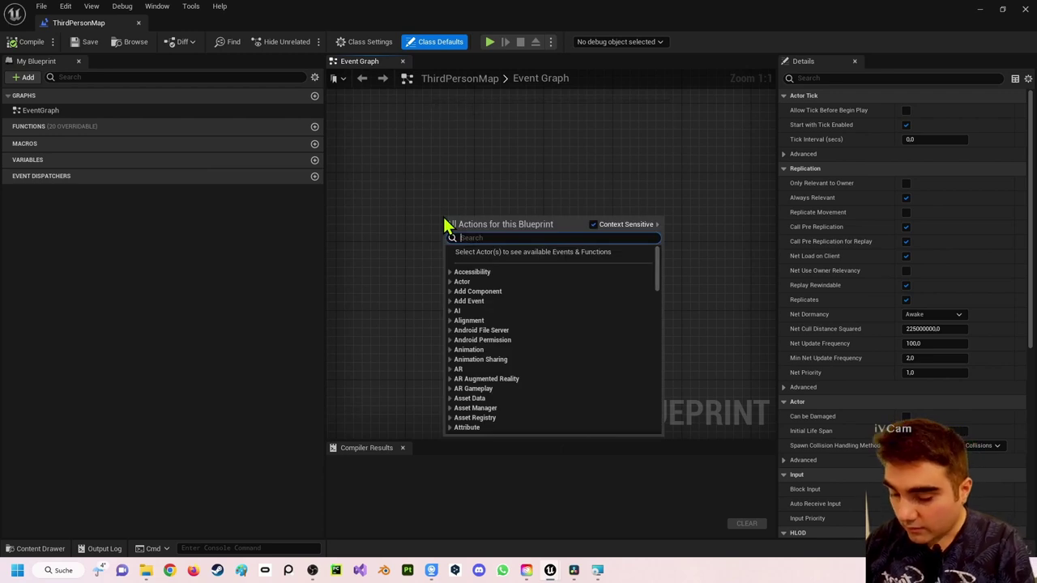
text(begin)
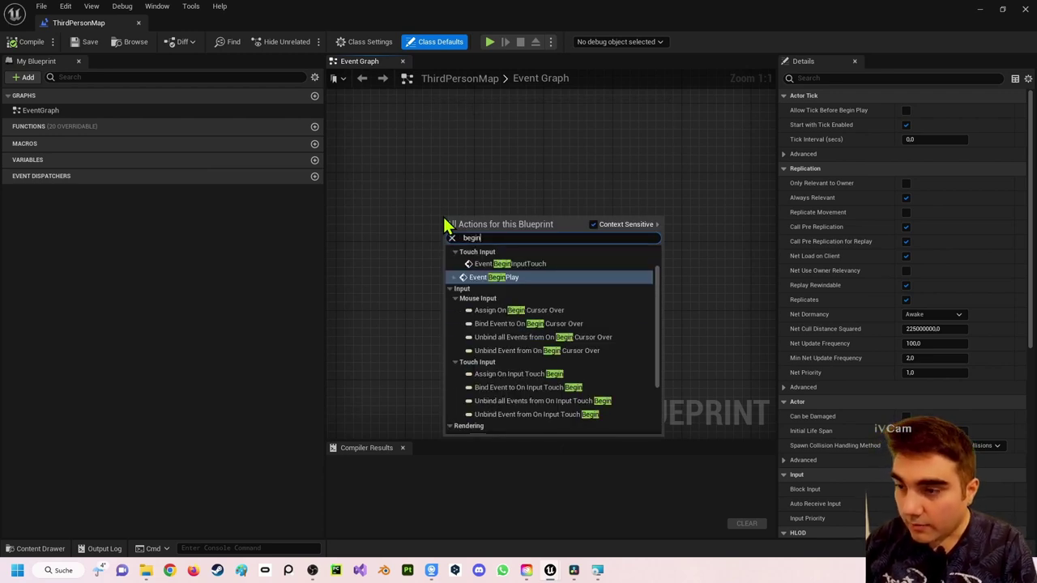
key(Return)
right_drag(468, 219, 379, 218)
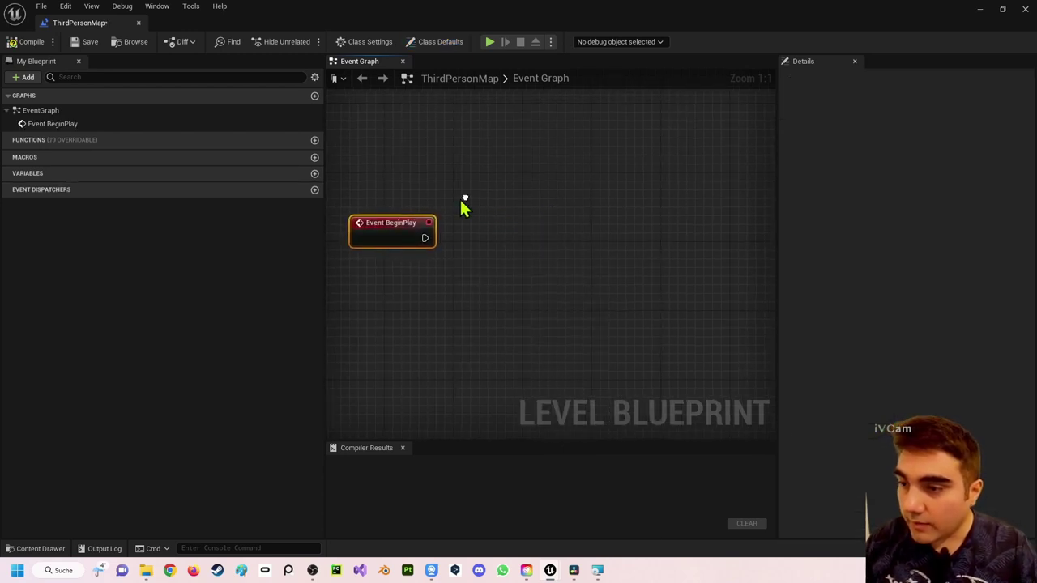
click(434, 292)
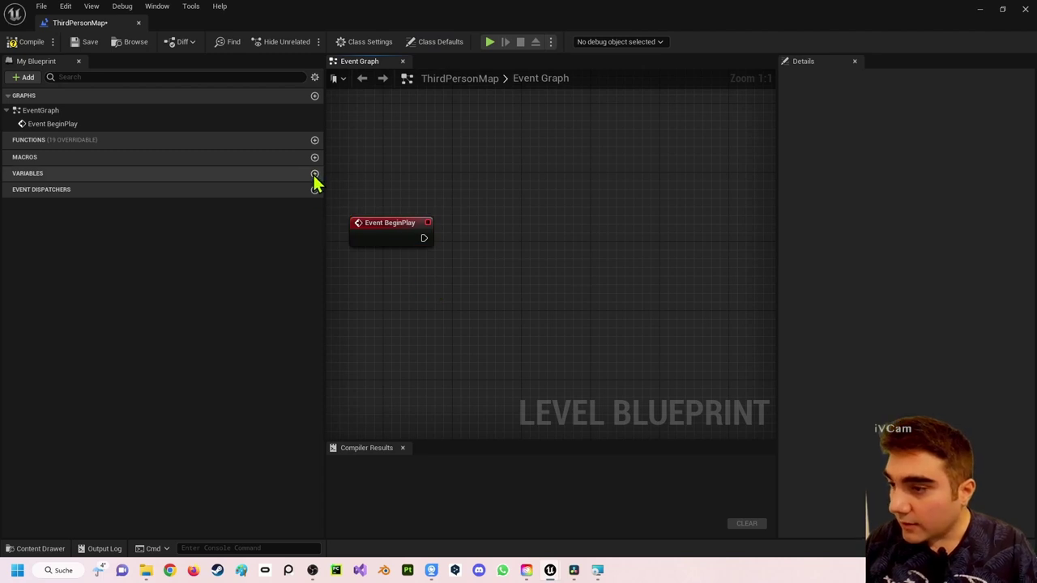
Step: Add two new Level Blueprint variables named Zahl1 and Zahl2
click(314, 175)
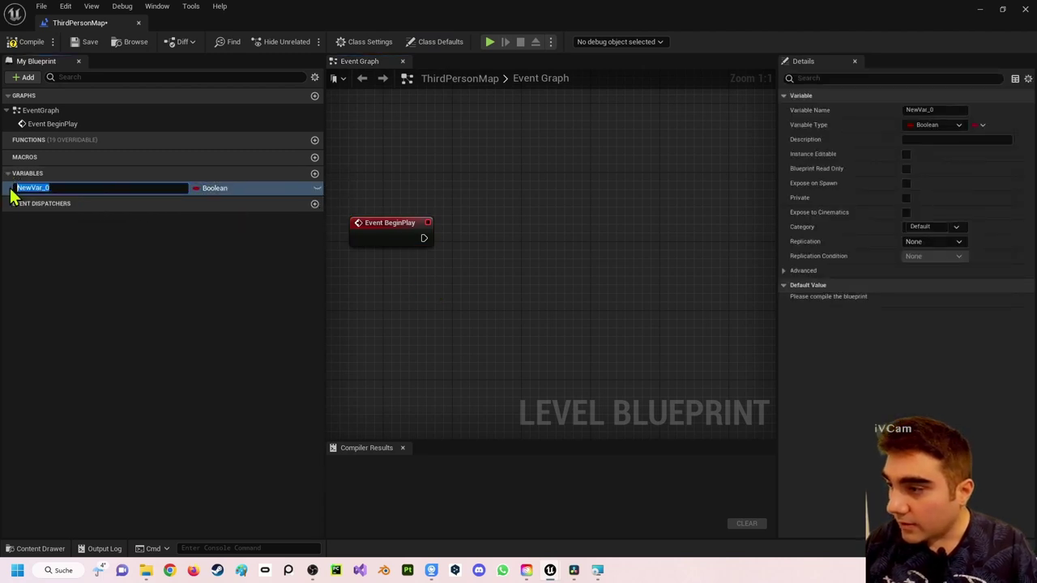
key(BackSpace)
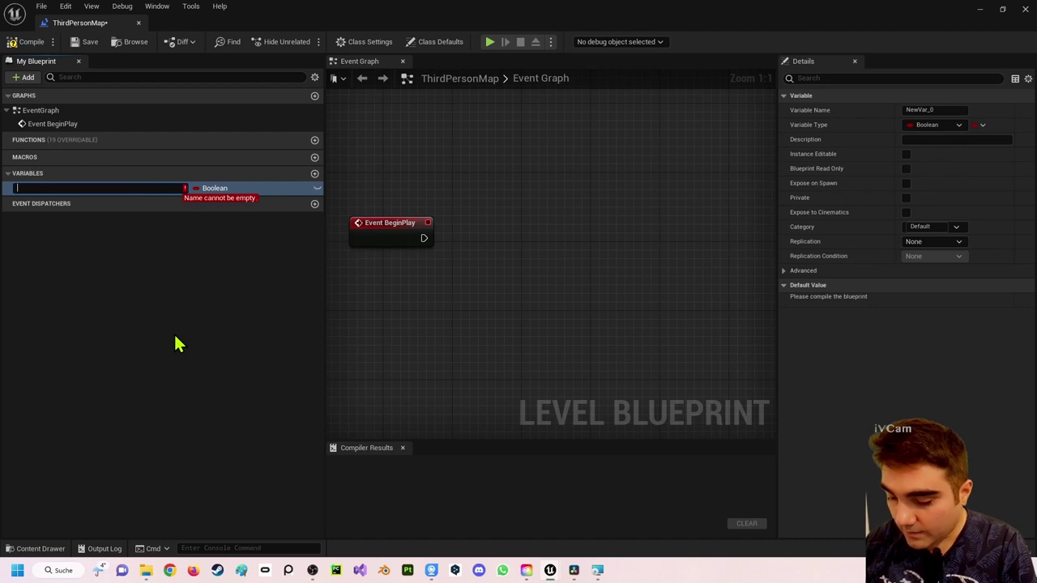
text(Zahl1)
key(Return)
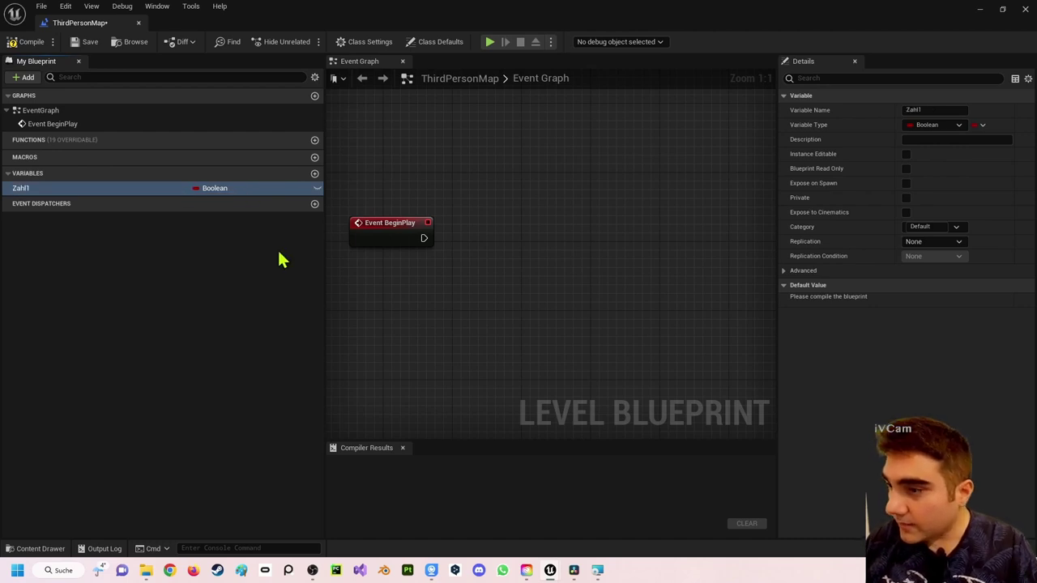
click(311, 170)
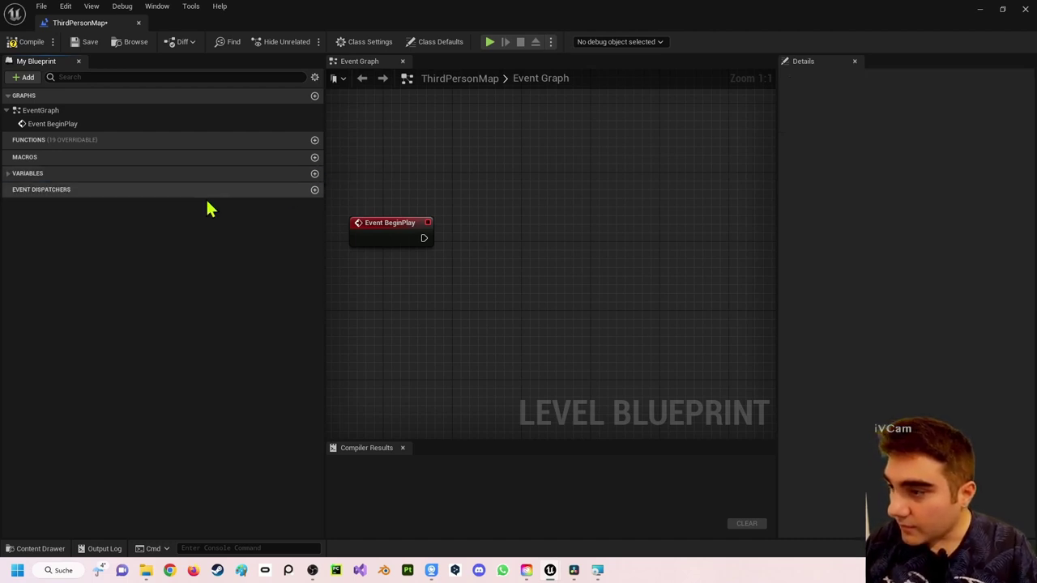
click(7, 175)
click(314, 175)
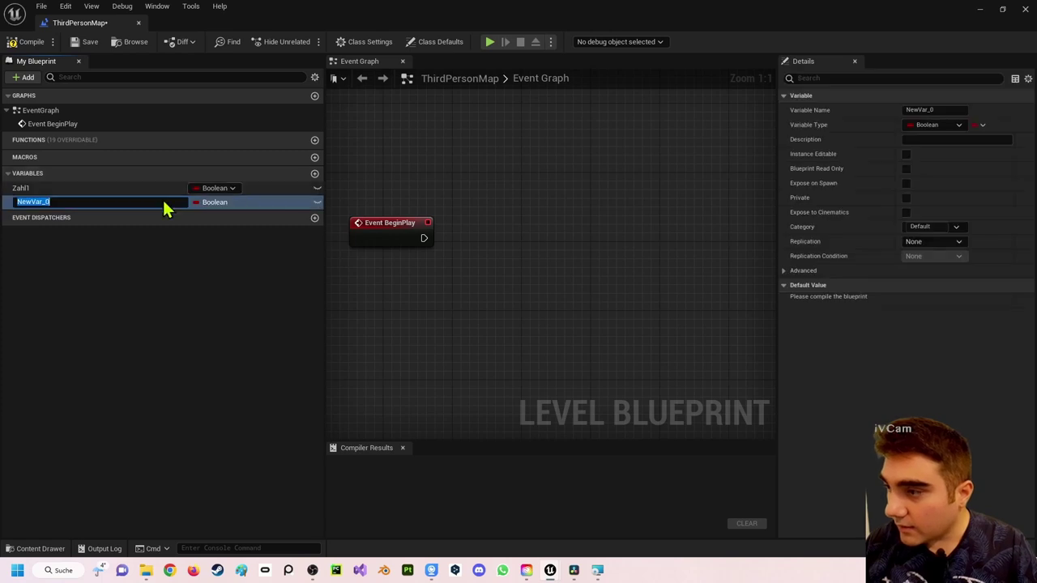
text(Zahl2)
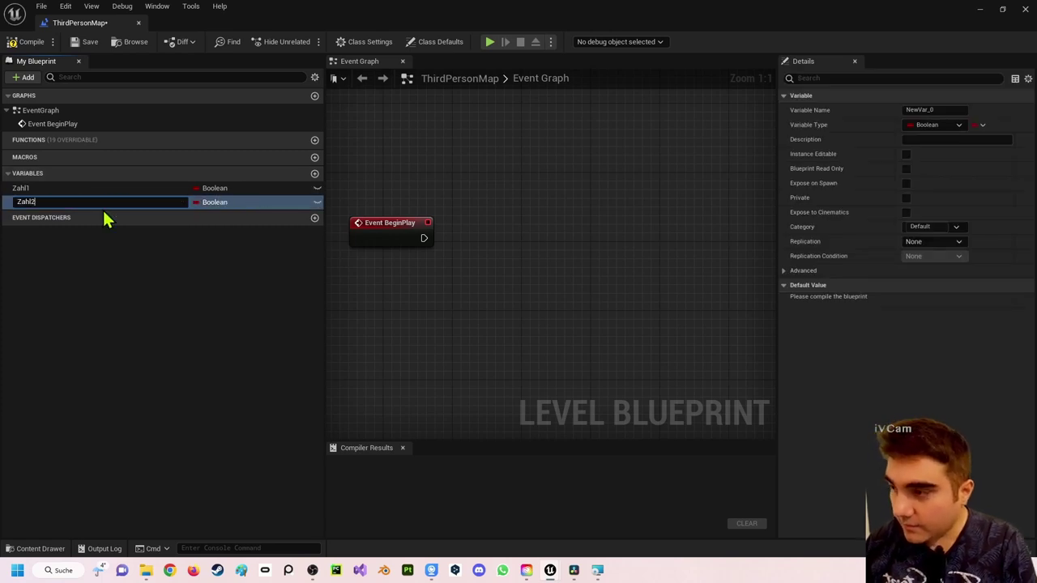
key(Return)
Step: Set the type of both Zahl1 and Zahl2 to Integer
click(205, 190)
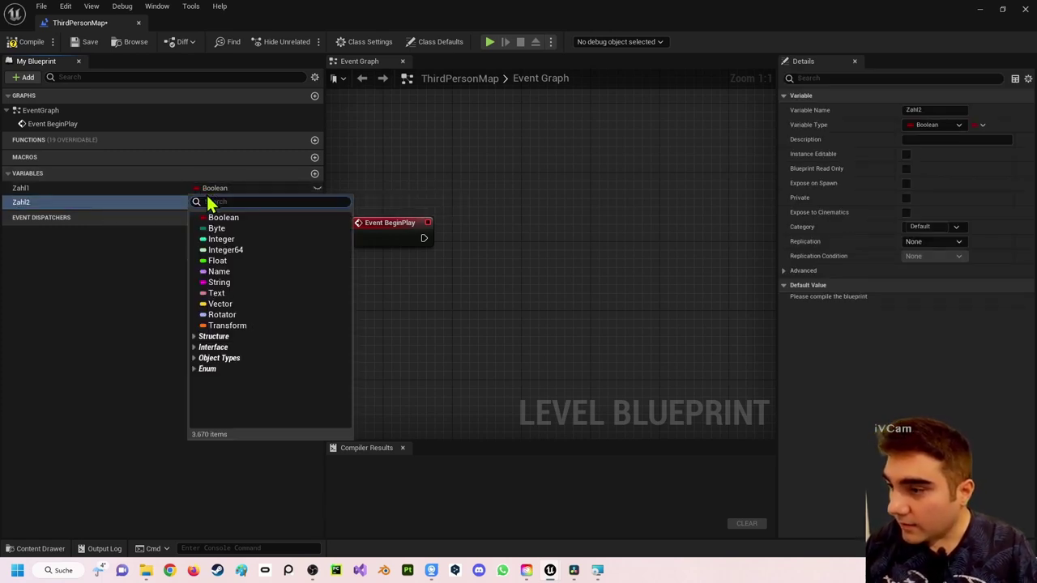
click(220, 239)
click(223, 203)
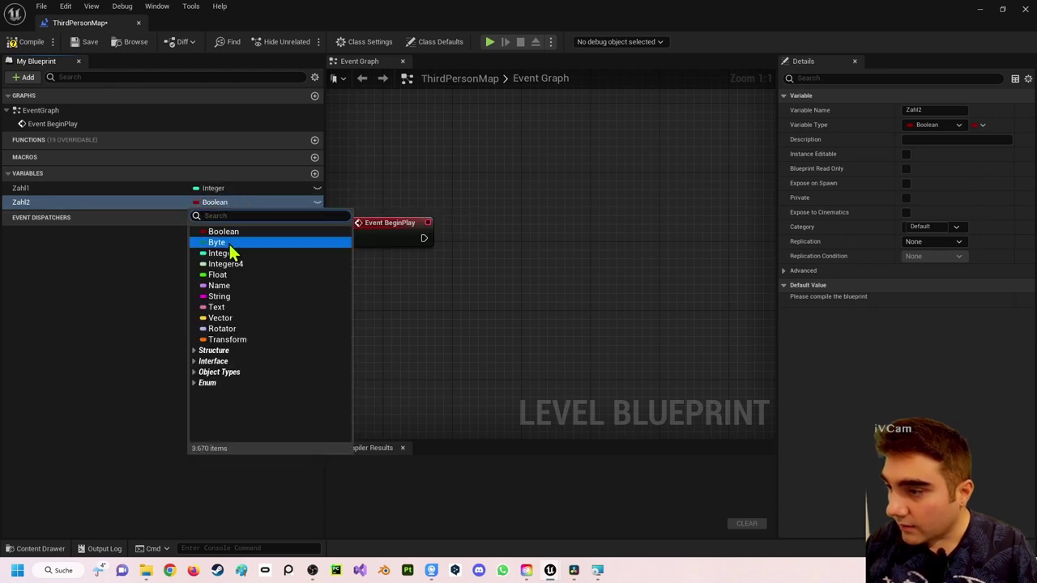
click(235, 253)
right_drag(467, 276, 466, 228)
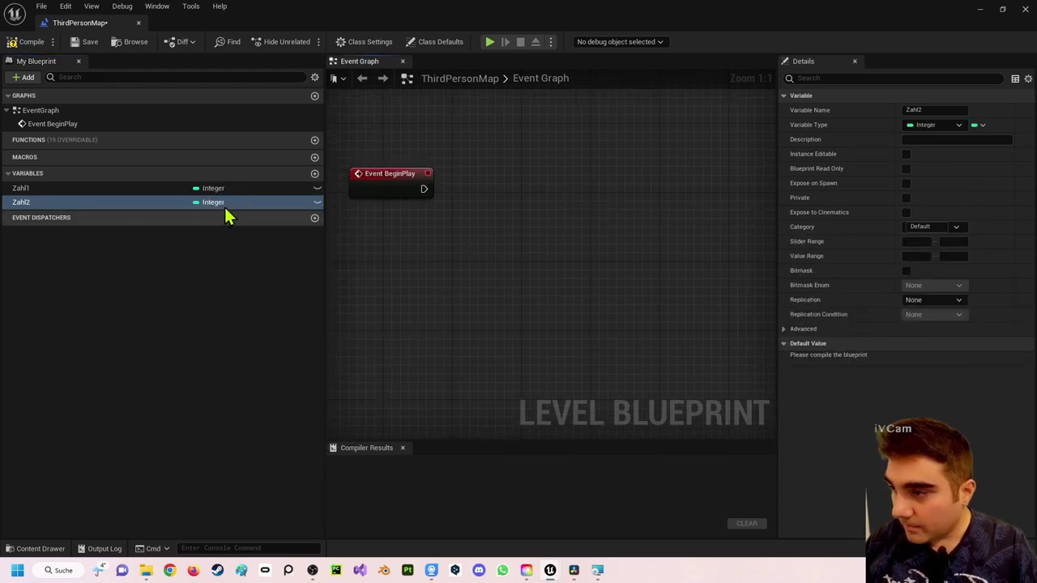
Step: Add a third variable named Geburtsort with type String
click(314, 173)
text(Geburts)
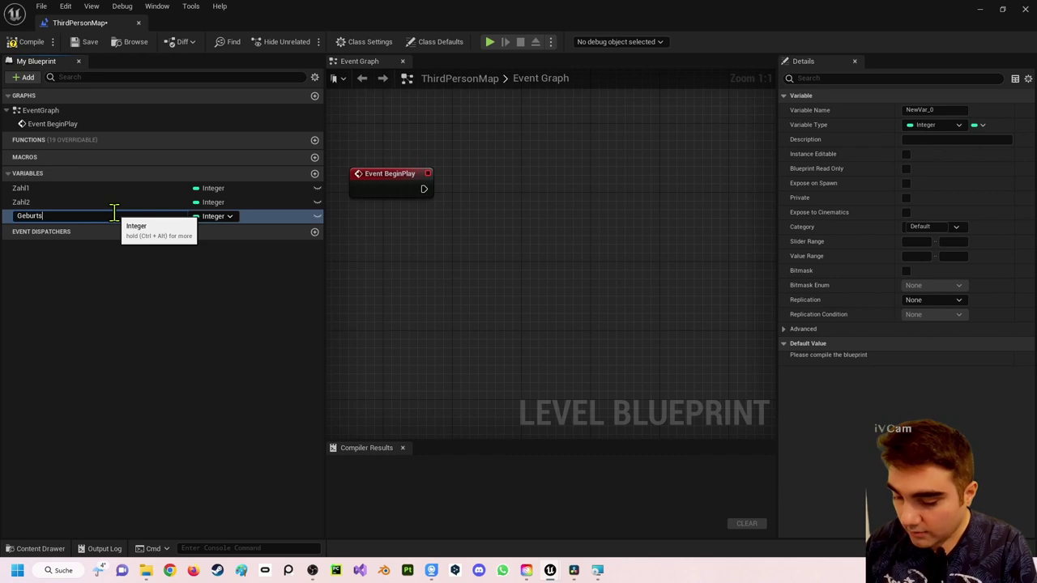
text(ort)
key(Return)
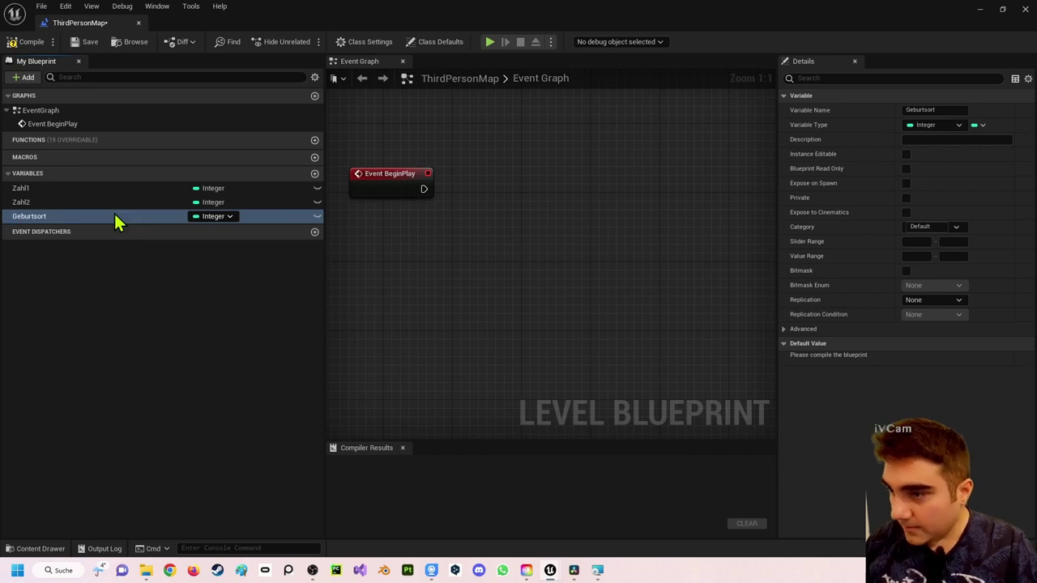
mouse_move(502, 234)
right_down()
mouse_move(492, 243)
mouse_move(468, 232)
right_up()
click(212, 217)
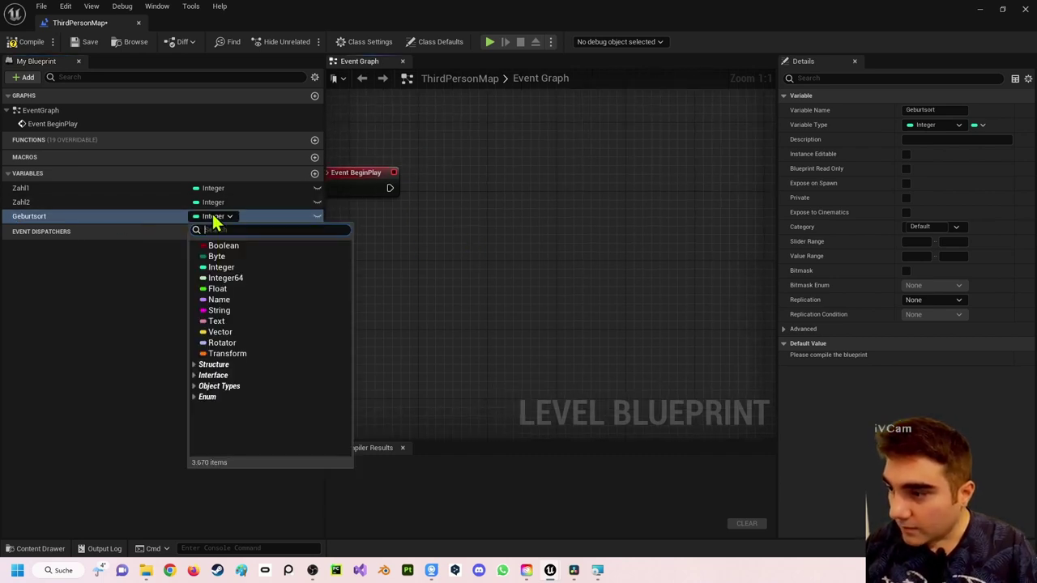
click(219, 311)
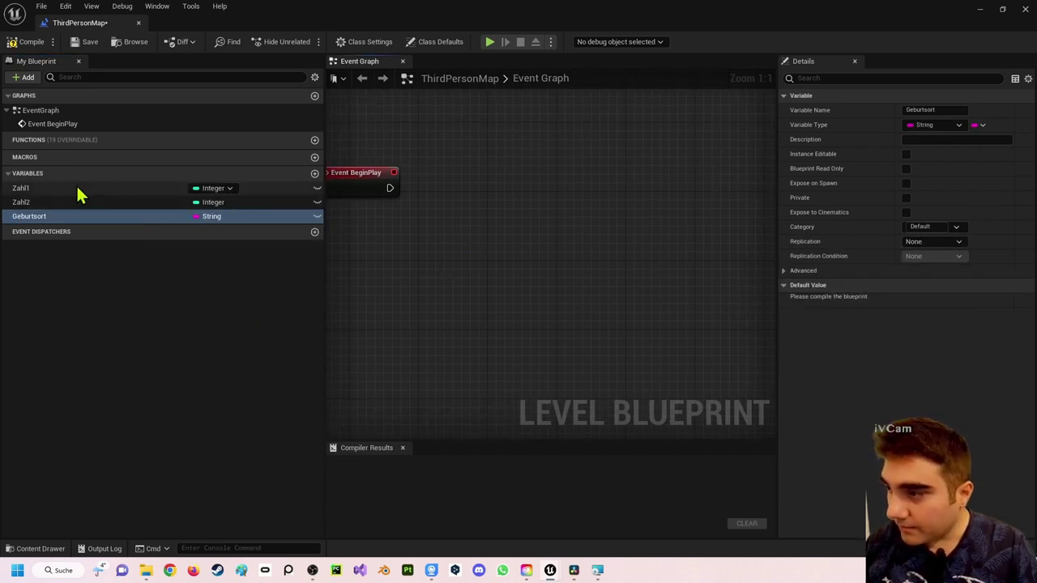
mouse_move(79, 195)
mouse_down()
mouse_move(429, 216)
mouse_move(401, 234)
mouse_up()
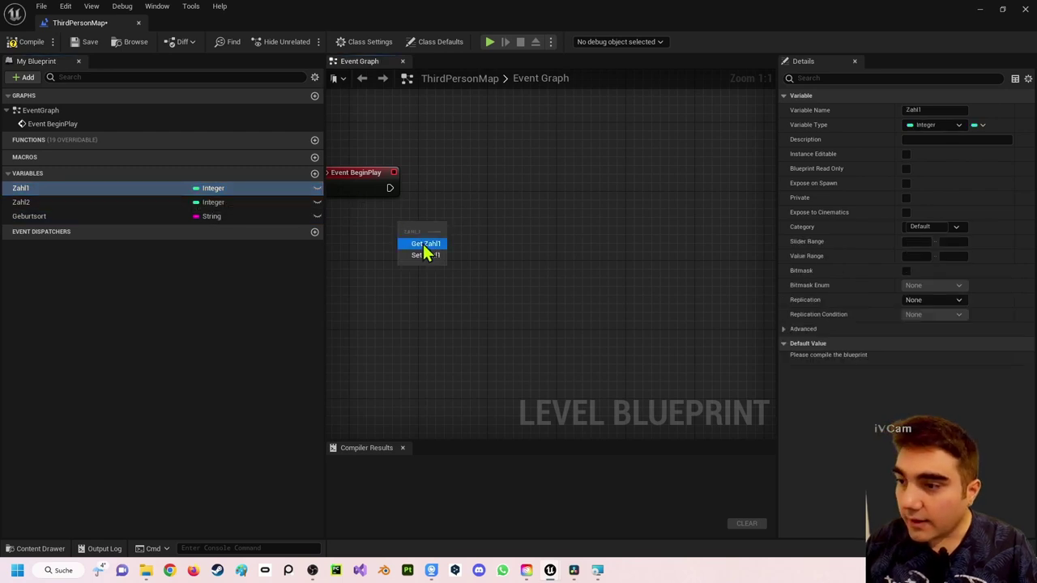
Step: Place Get Zahl1 and Get Zahl2 nodes in the Event Graph
click(423, 243)
drag(69, 204, 397, 258)
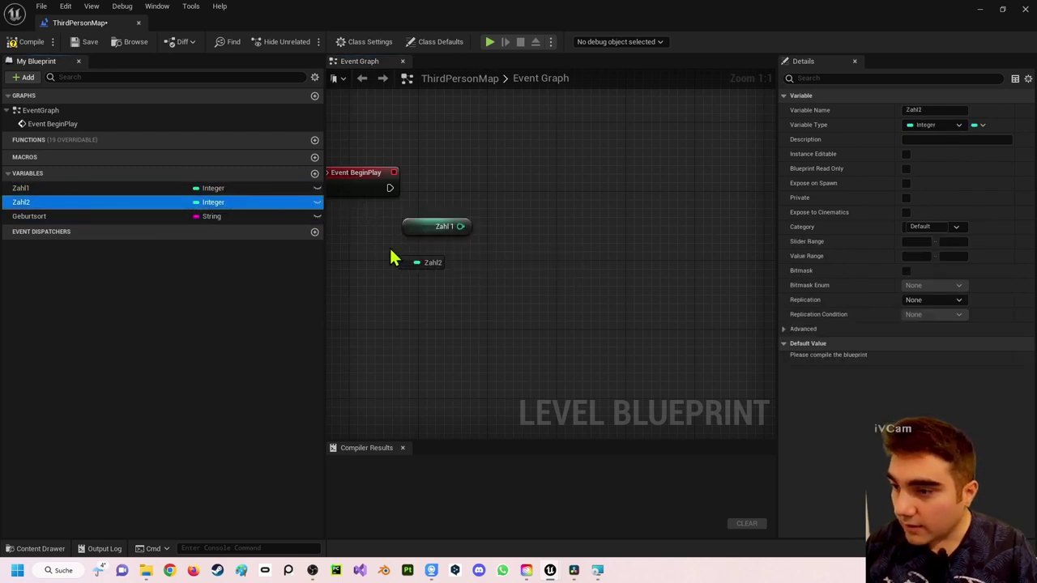
click(414, 275)
right_drag(488, 270, 417, 246)
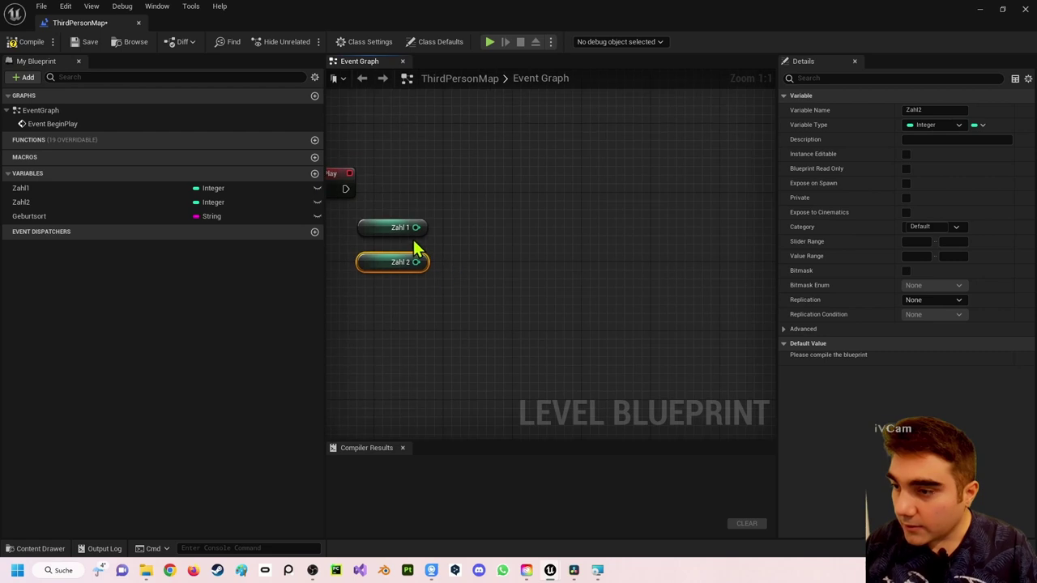
Step: Add an Add node with Zahl1 and Zahl2 wired into its two inputs
mouse_move(415, 227)
mouse_down()
mouse_move(440, 263)
mouse_move(491, 246)
mouse_up()
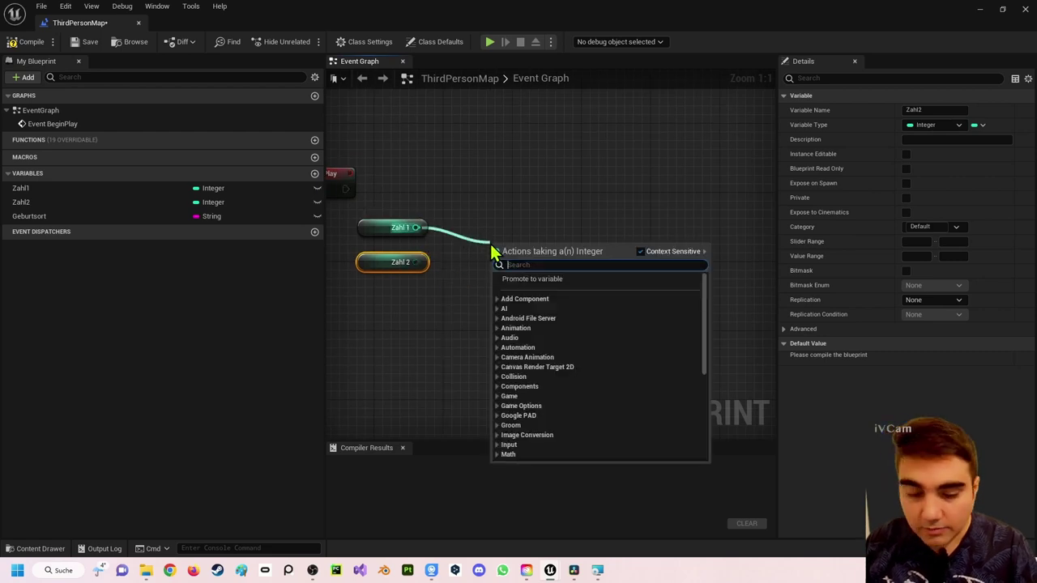
text(add)
click(547, 333)
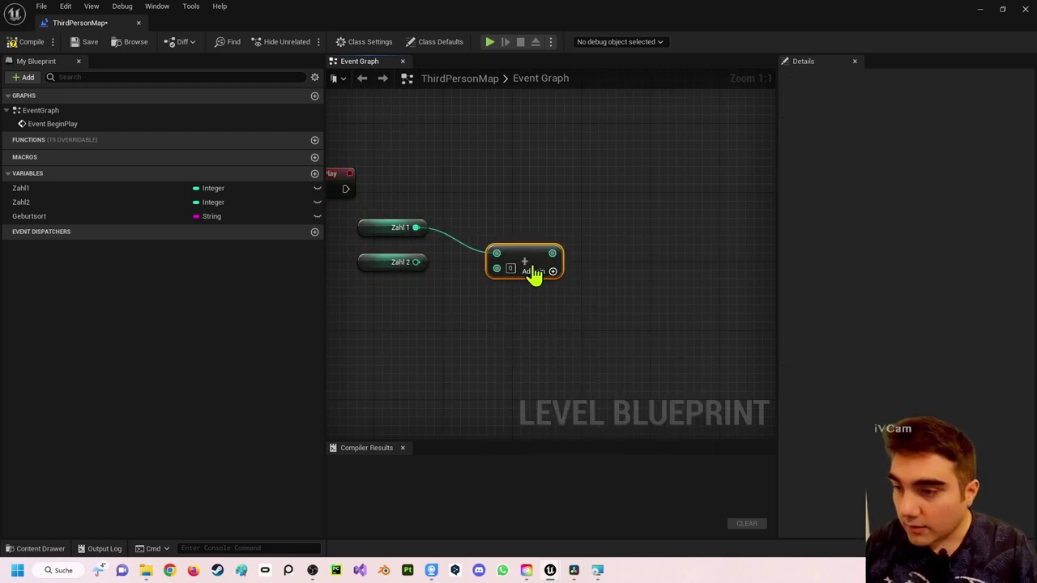
drag(534, 275, 500, 258)
mouse_move(415, 262)
mouse_down()
mouse_move(454, 273)
mouse_move(466, 253)
mouse_up()
right_drag(466, 253, 505, 201)
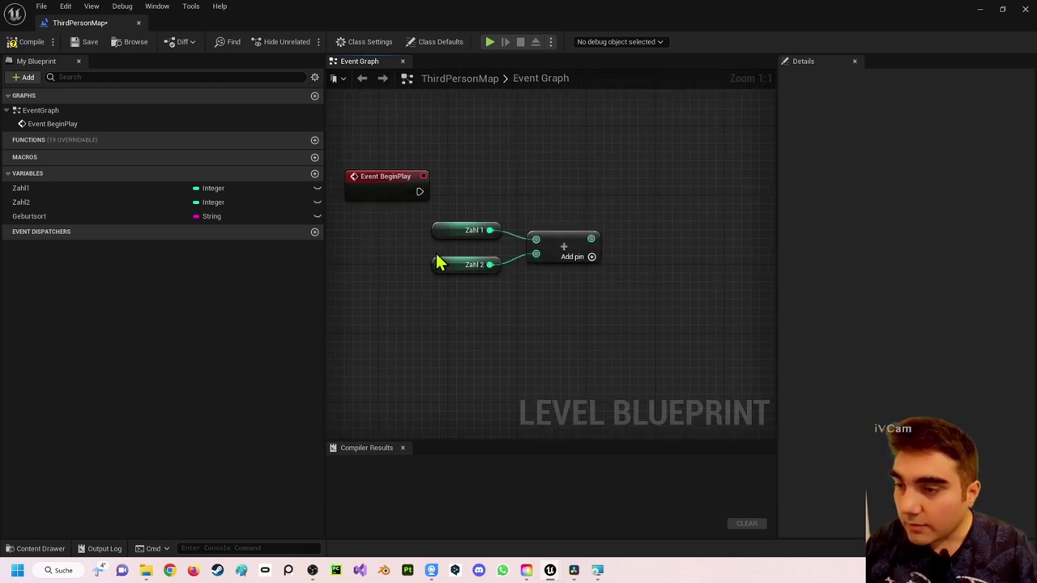
drag(444, 212, 601, 289)
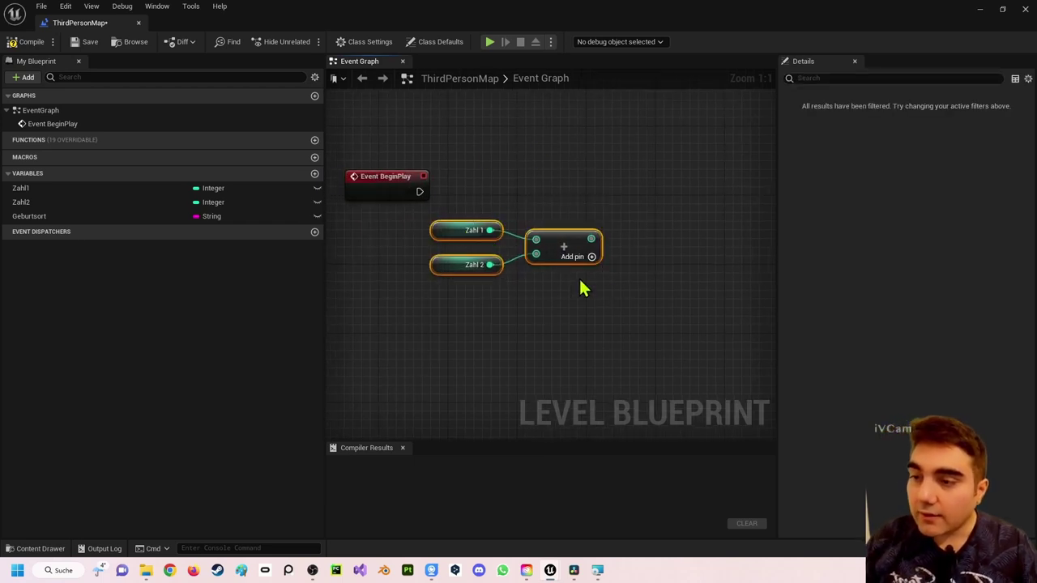
click(572, 190)
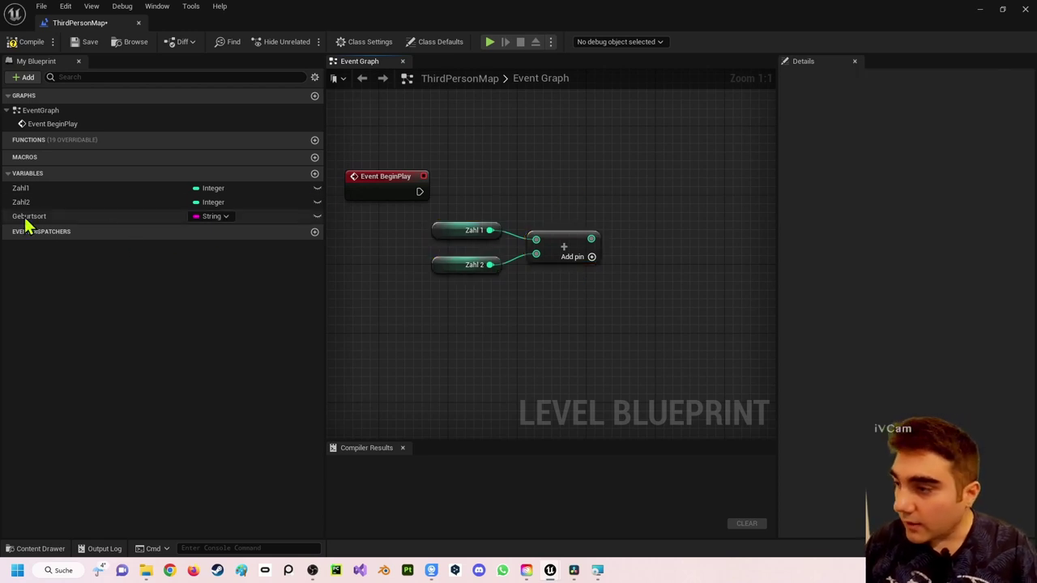
mouse_move(29, 216)
mouse_down()
mouse_move(462, 188)
mouse_move(576, 118)
mouse_up()
Step: Place a Get Geburtsort node in the Event Graph
click(592, 132)
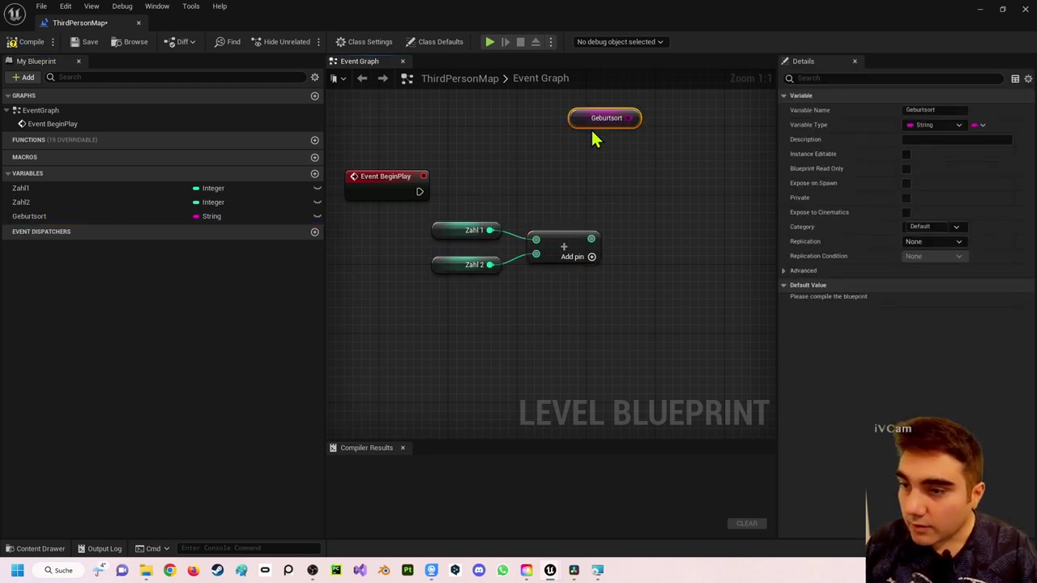
right_drag(629, 154, 558, 155)
right_drag(416, 198, 476, 194)
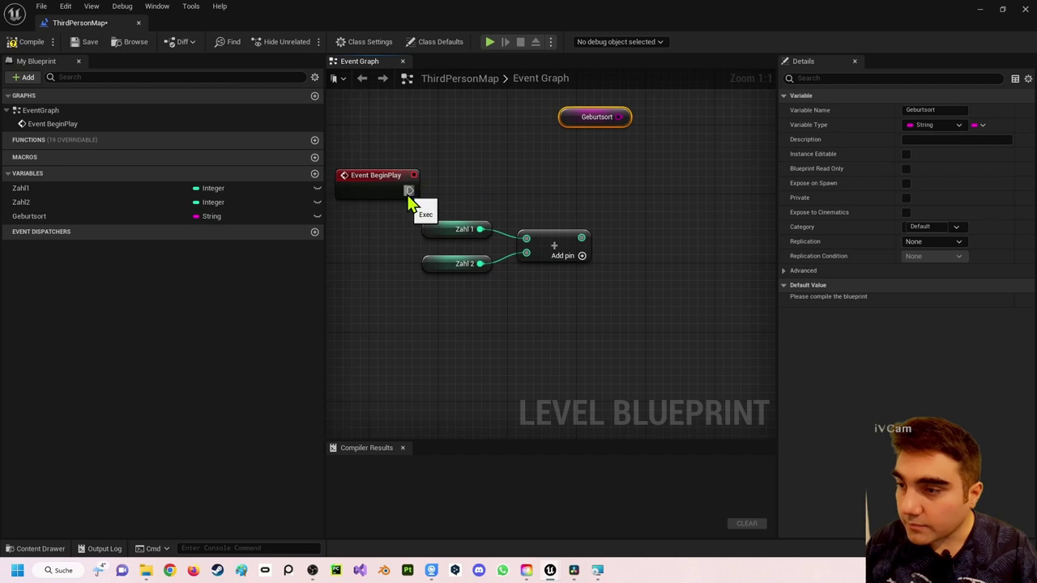
right_drag(524, 171, 497, 146)
right_drag(412, 176, 413, 181)
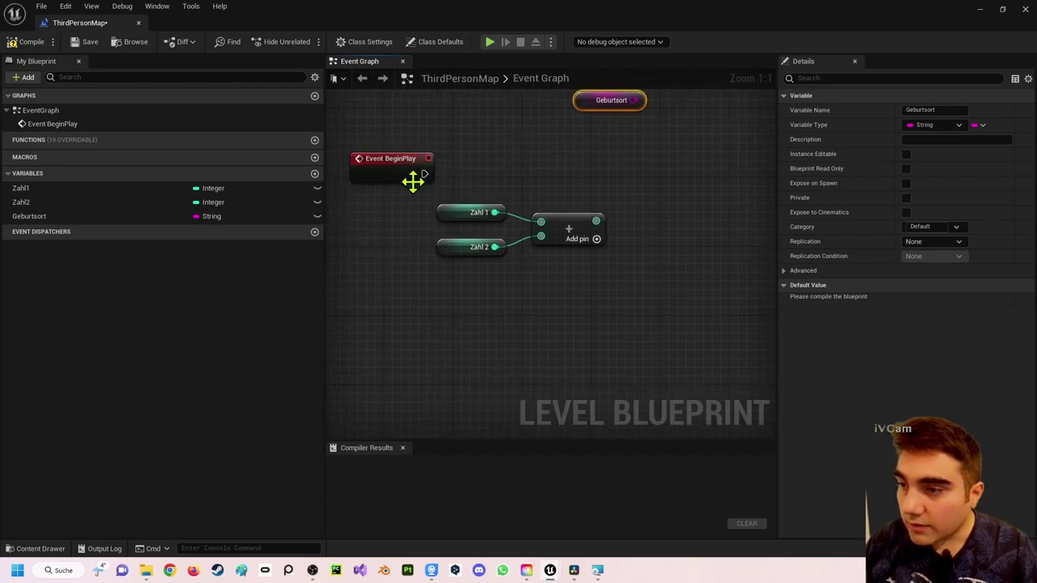
Step: Add a Print String node executed from Event BeginPlay
drag(423, 173, 702, 174)
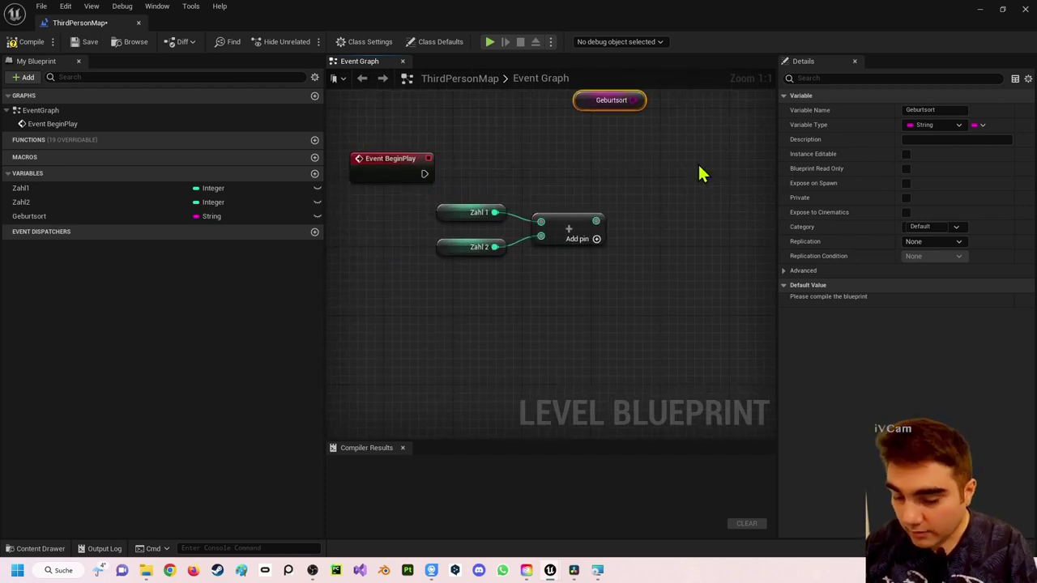
drag(424, 173, 665, 178)
right_click(665, 176)
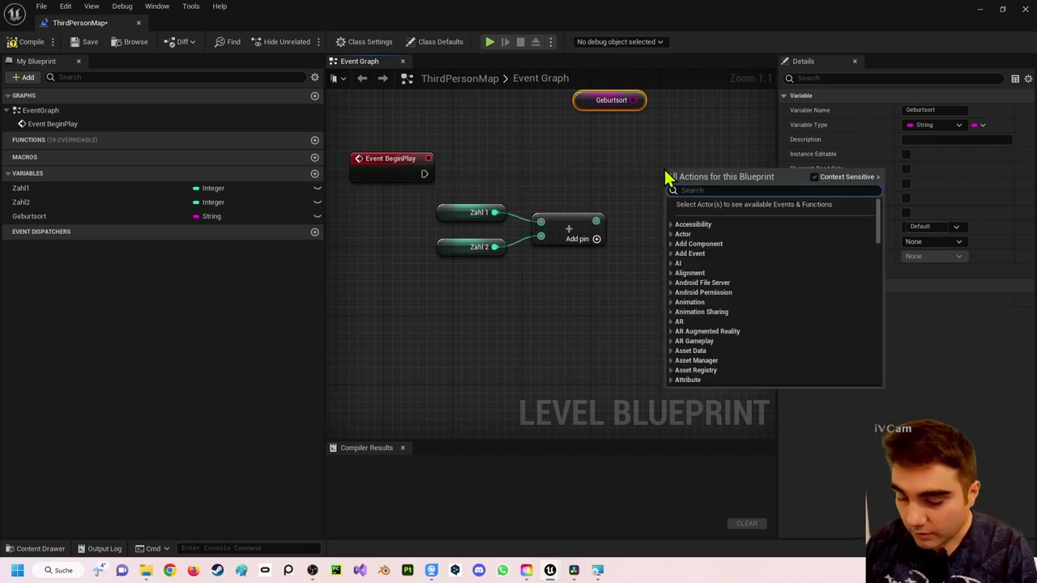
text(print)
key(Return)
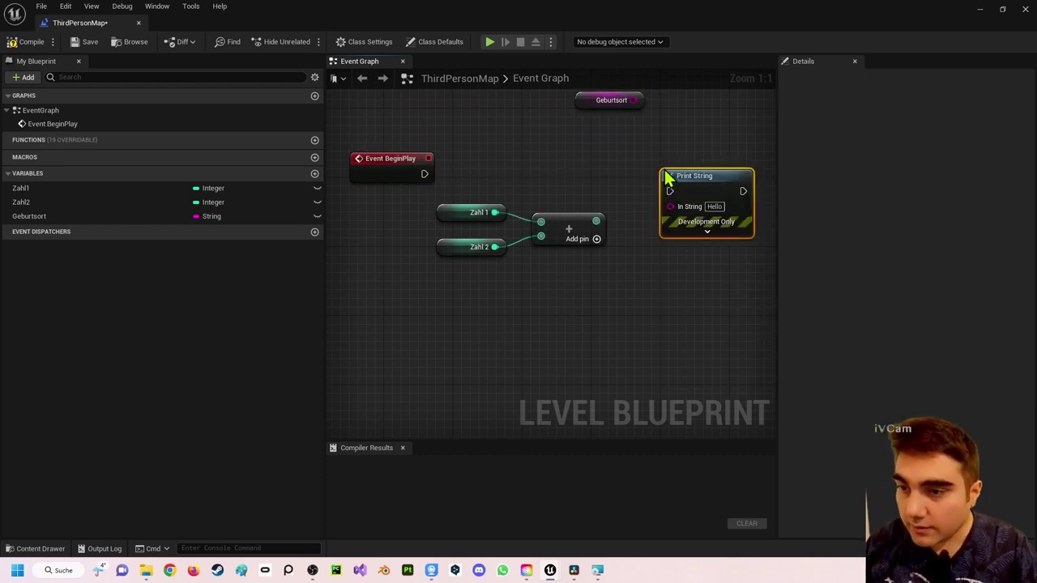
right_drag(666, 179, 591, 181)
mouse_move(350, 178)
mouse_down()
mouse_move(597, 194)
mouse_move(610, 167)
mouse_move(698, 172)
mouse_up()
Step: Feed the Add result into Print String's In String via a conversion, and reposition Geburtsort
drag(521, 224, 666, 192)
drag(590, 203, 583, 224)
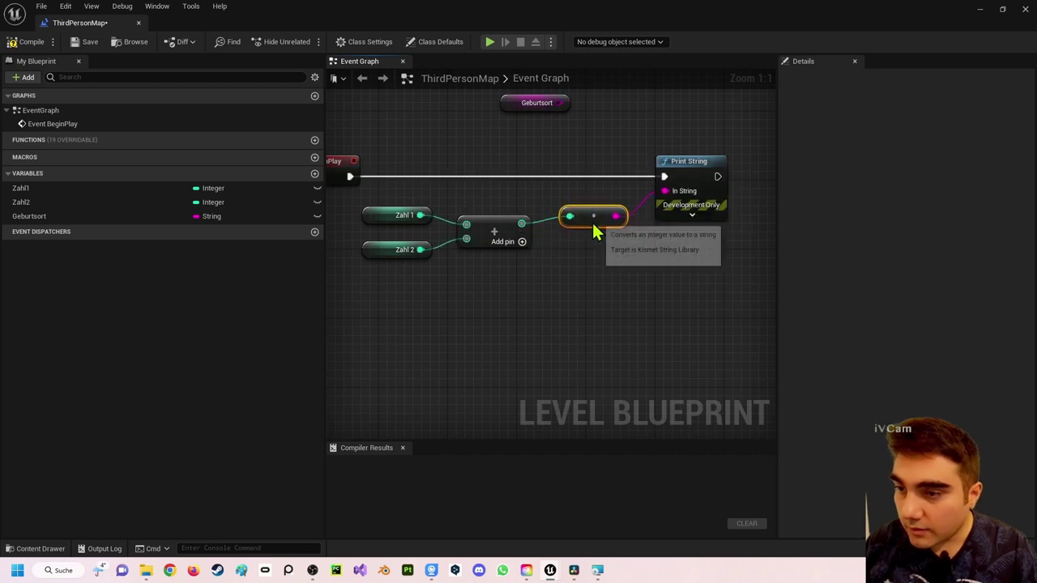
click(611, 250)
scroll(745, 273, down, 2)
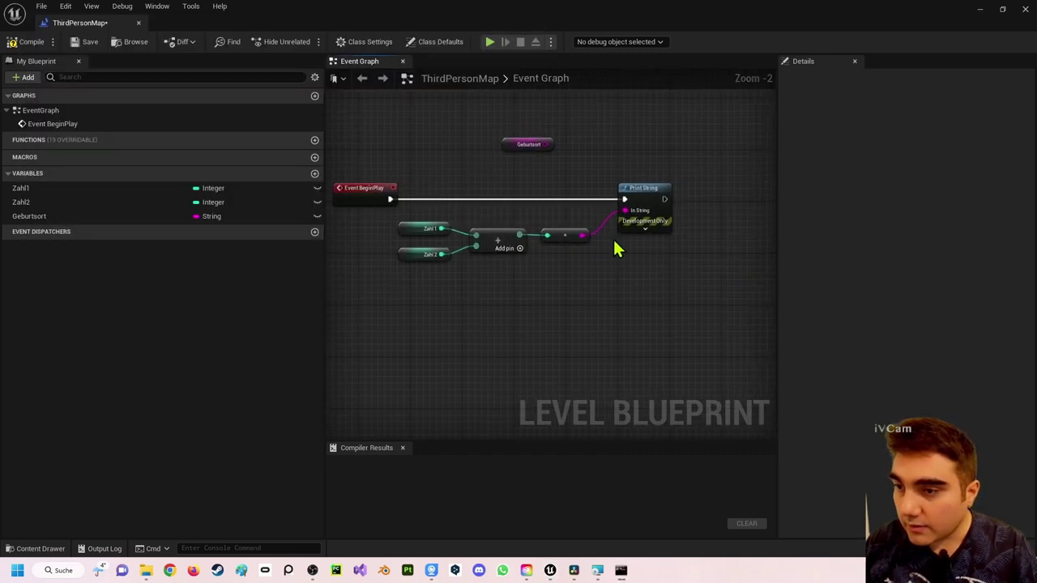
mouse_move(519, 154)
mouse_down()
mouse_move(603, 166)
mouse_move(678, 153)
mouse_up()
right_drag(689, 228, 619, 235)
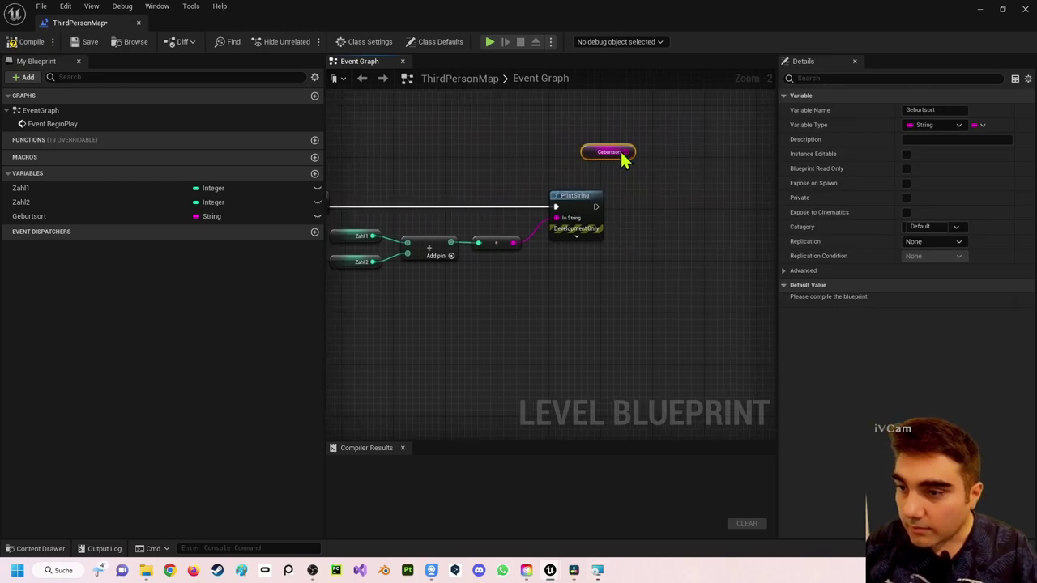
Step: Add a second Print String fed by Geburtsort, chained after the first Print String
drag(631, 153, 669, 209)
text(p)
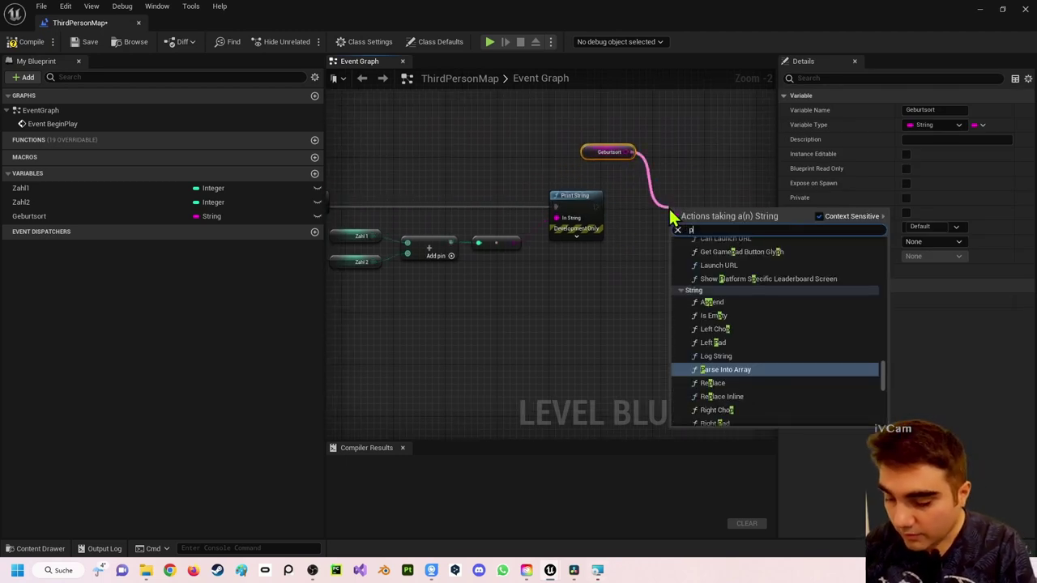
text(rint)
key(Return)
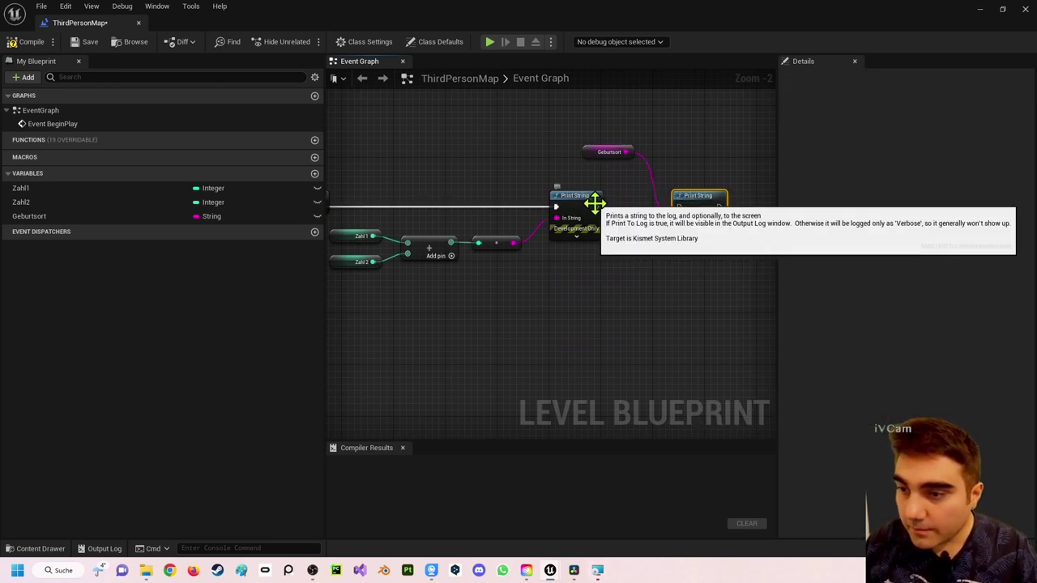
drag(596, 206, 677, 206)
Step: Compile the Level Blueprint with the whole graph in view
scroll(512, 292, down, 2)
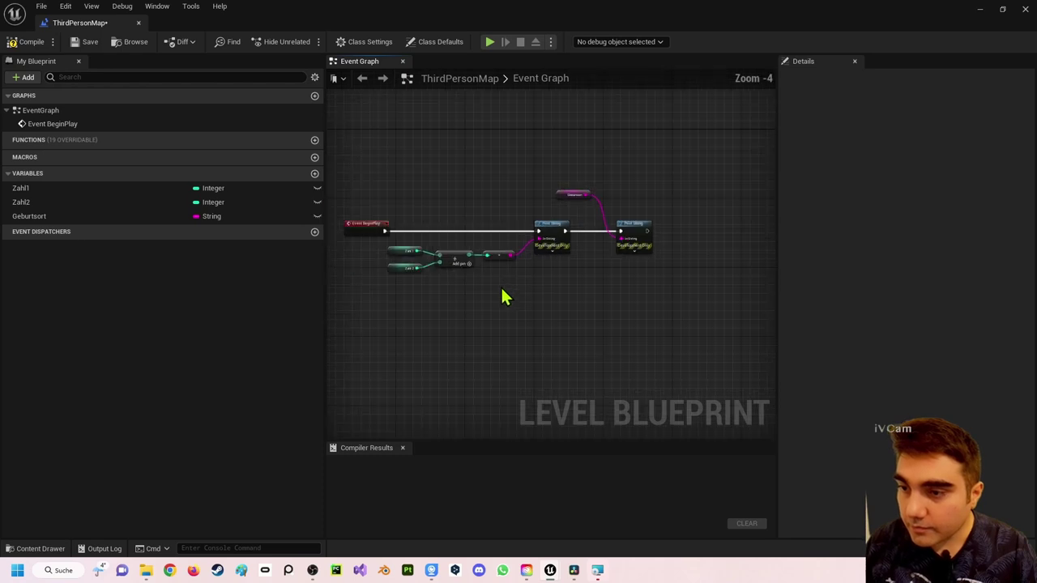
right_drag(394, 243, 444, 233)
click(33, 42)
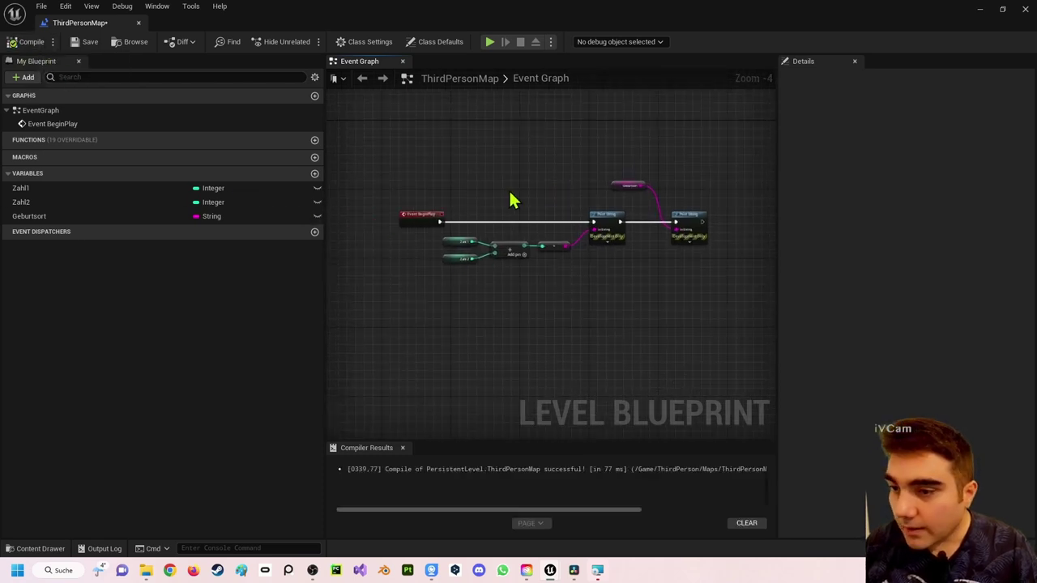
scroll(511, 200, up, 1)
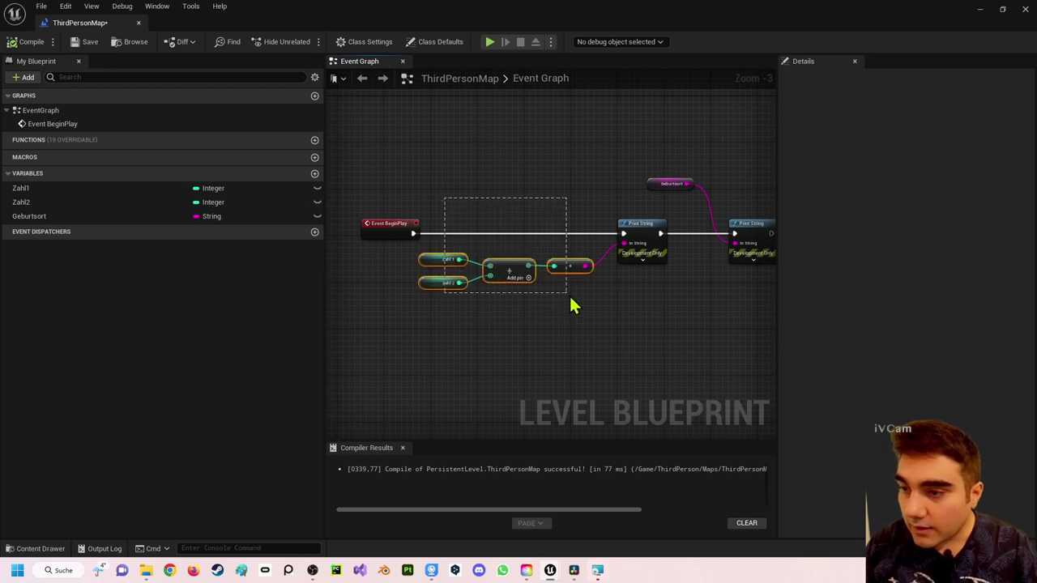
Step: Select Zahl1, Zahl2, Add, the conversion and the first Print String, then open their context menu
drag(478, 253, 653, 327)
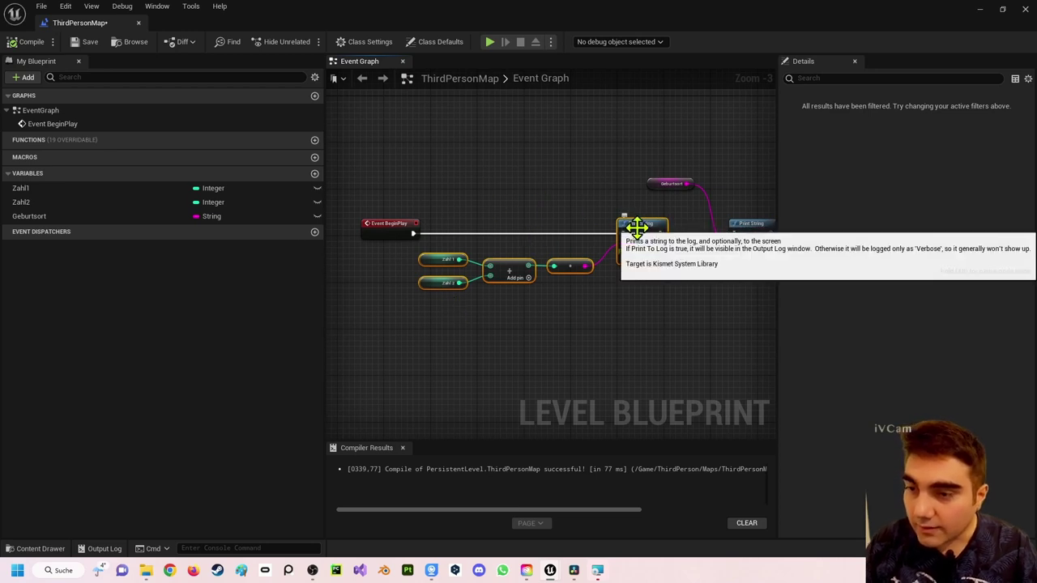
right_click(638, 229)
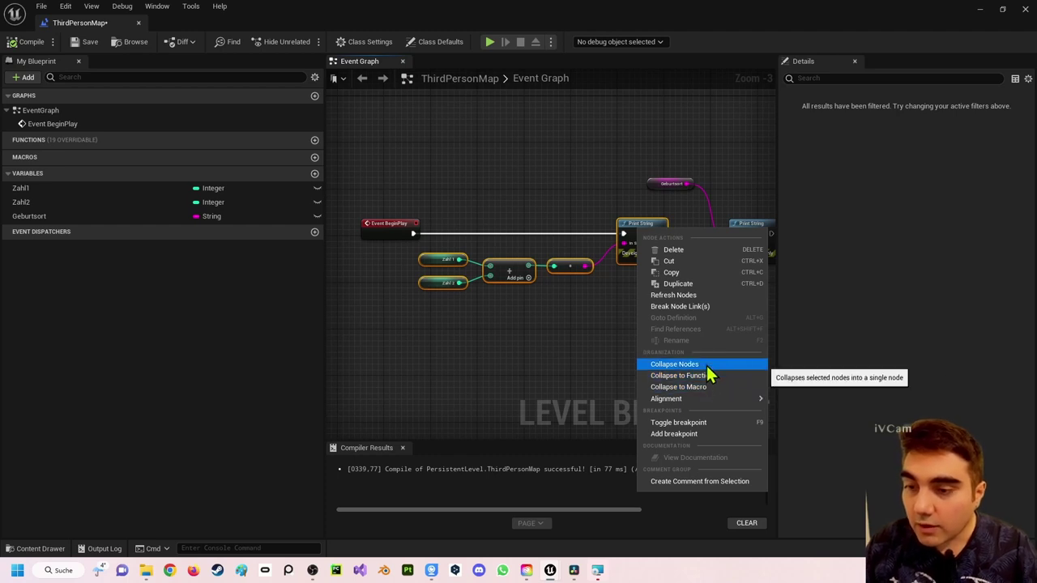
Step: Collapse the selected nodes into a graph named Addition and place it on the execution line
click(708, 373)
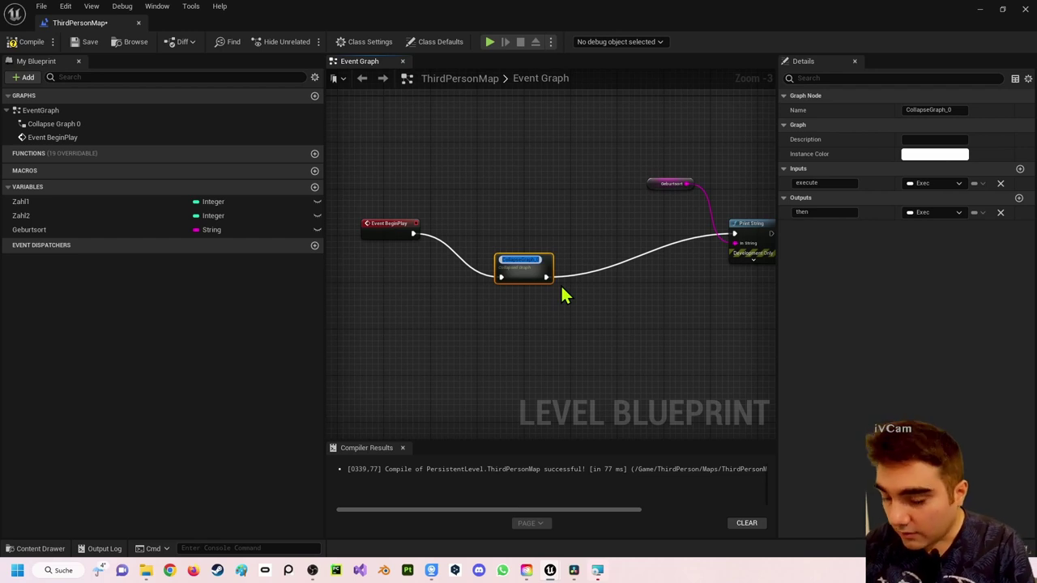
text(Addition)
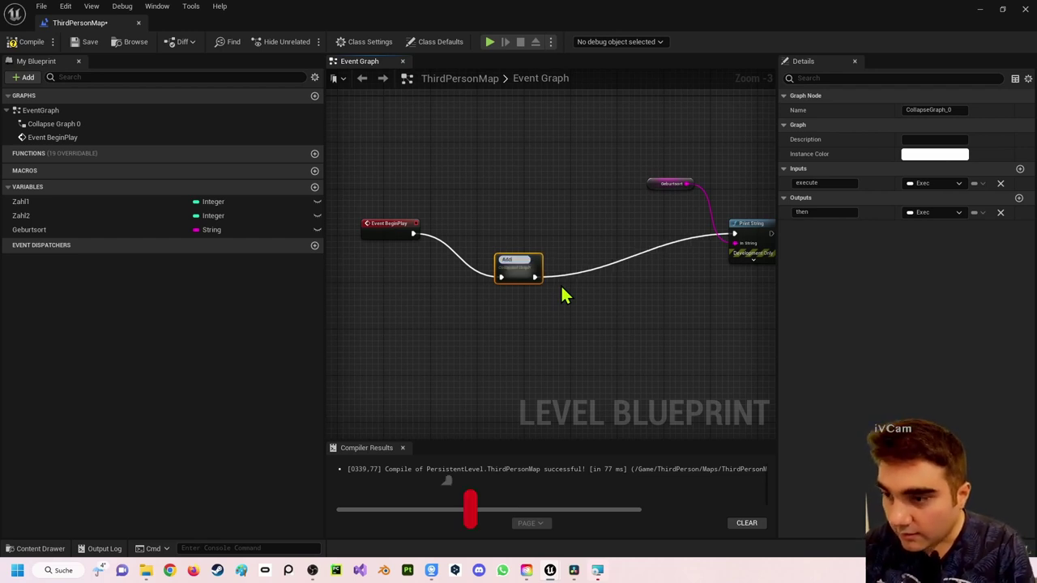
key(Return)
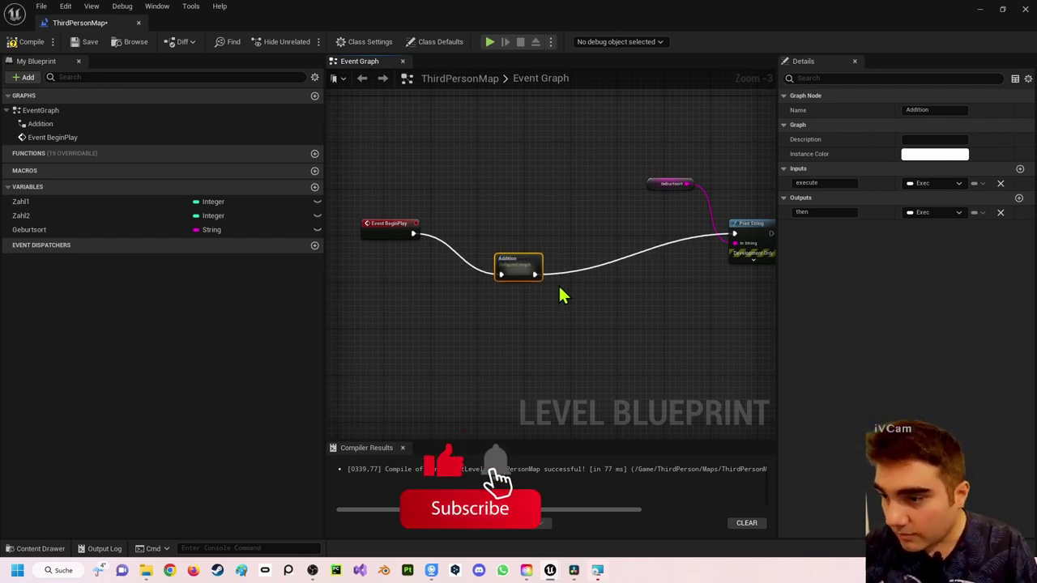
drag(522, 274, 512, 233)
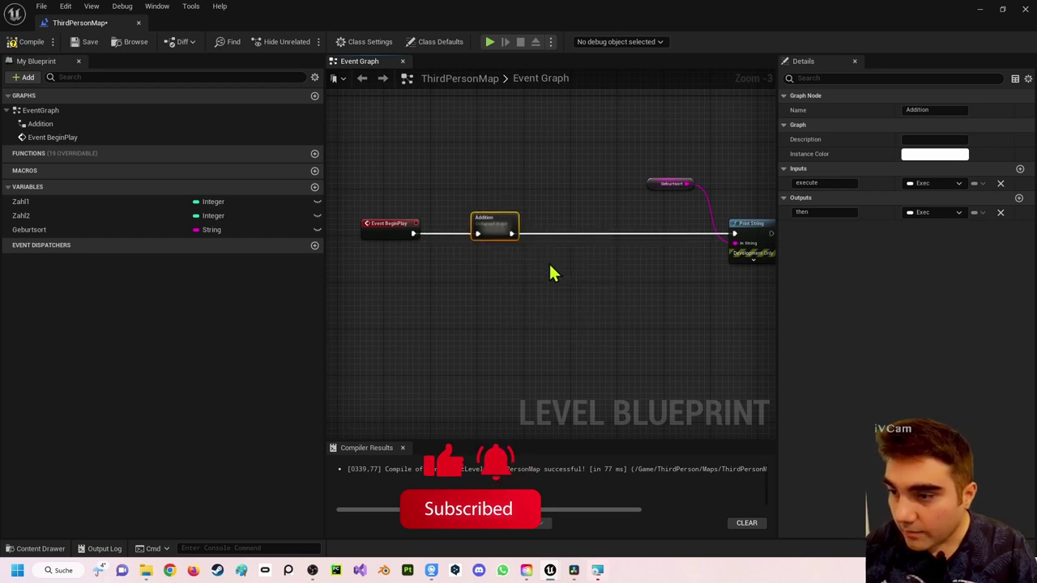
click(551, 273)
right_drag(597, 273, 547, 269)
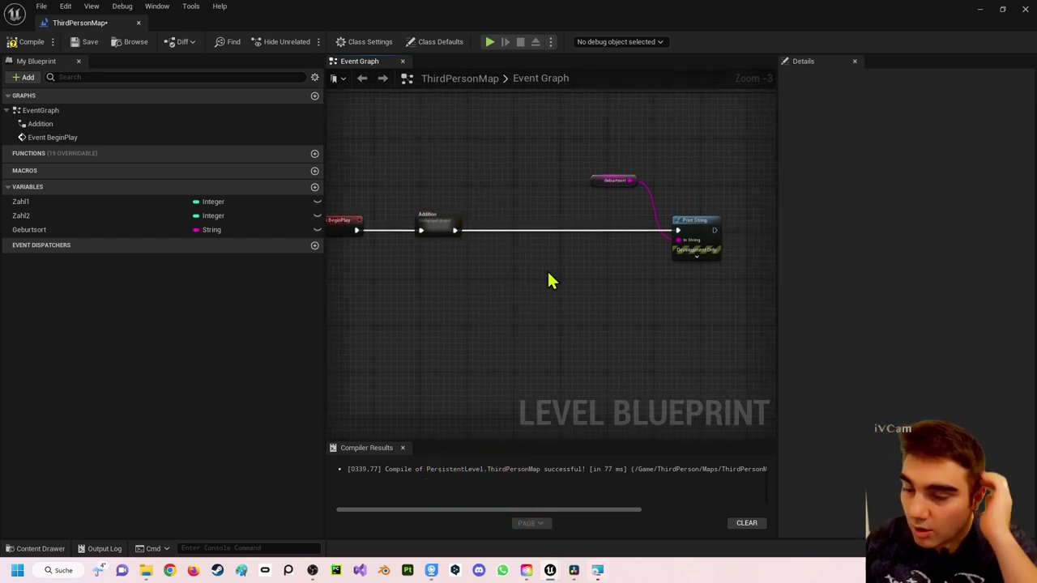
Step: Open the Addition graph and align its Outputs node with Print String's output
double_click(445, 220)
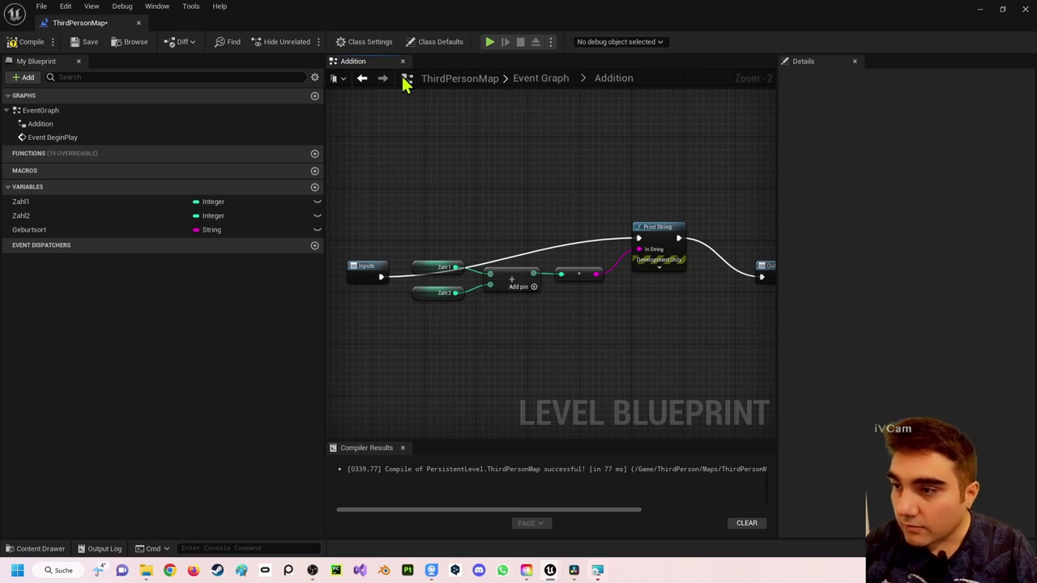
right_drag(513, 143, 530, 117)
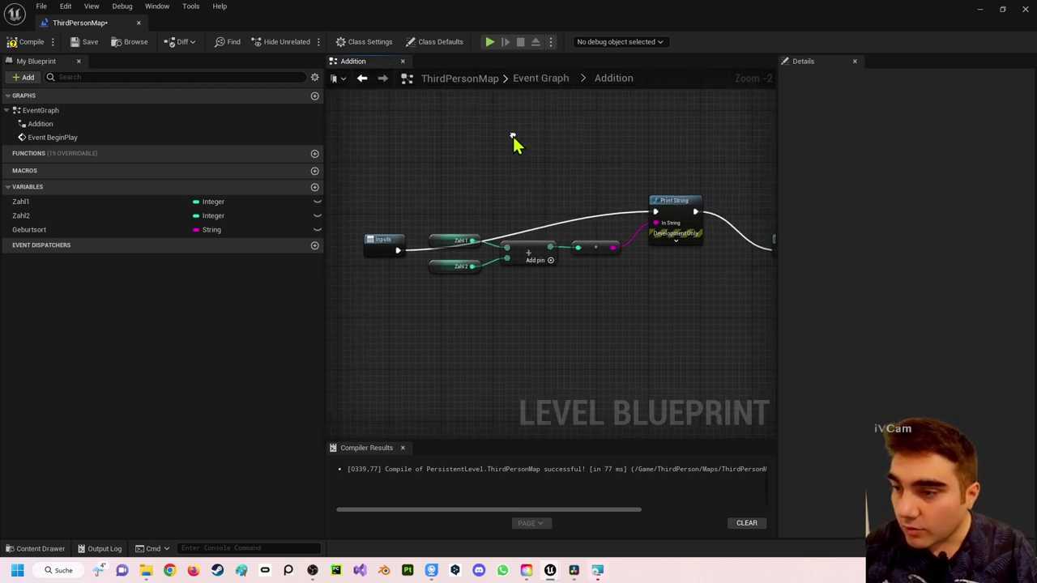
click(384, 238)
scroll(664, 268, down, 1)
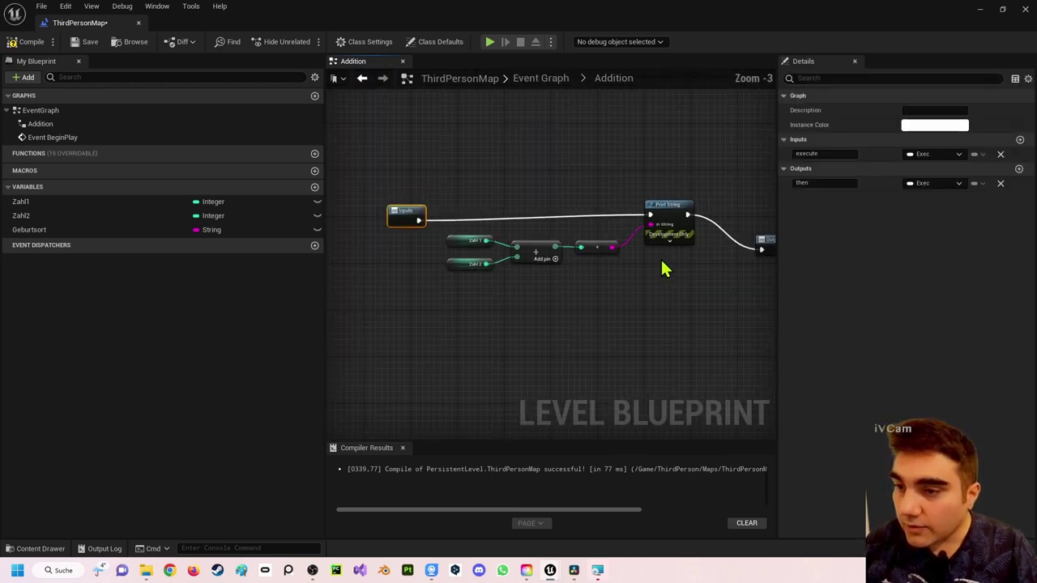
right_drag(751, 252, 637, 245)
drag(662, 237, 671, 202)
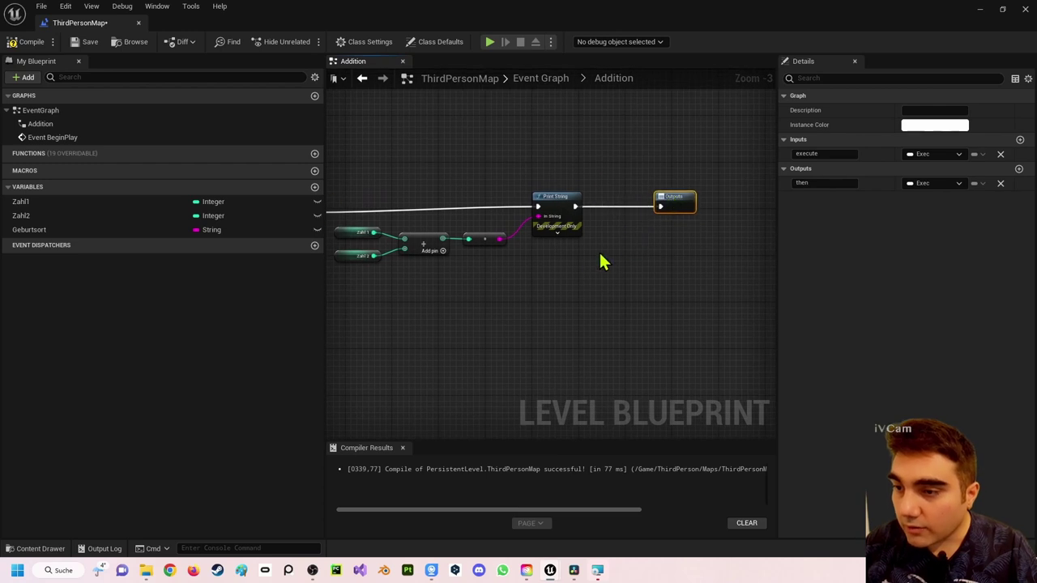
Step: Inspect the Inputs node's settings and move it slightly left
right_drag(534, 300, 618, 296)
right_click(618, 289)
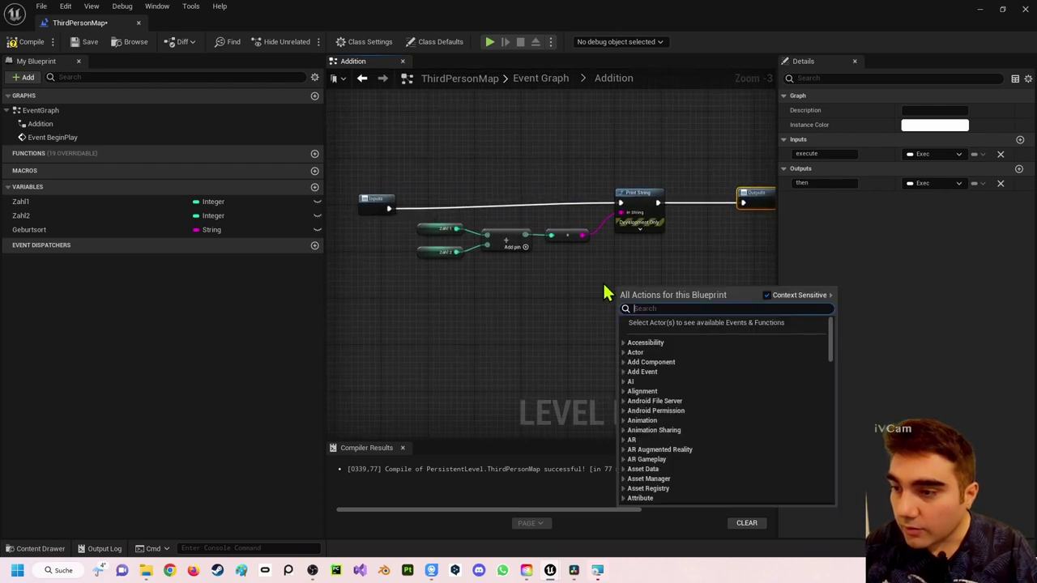
drag(407, 222, 608, 296)
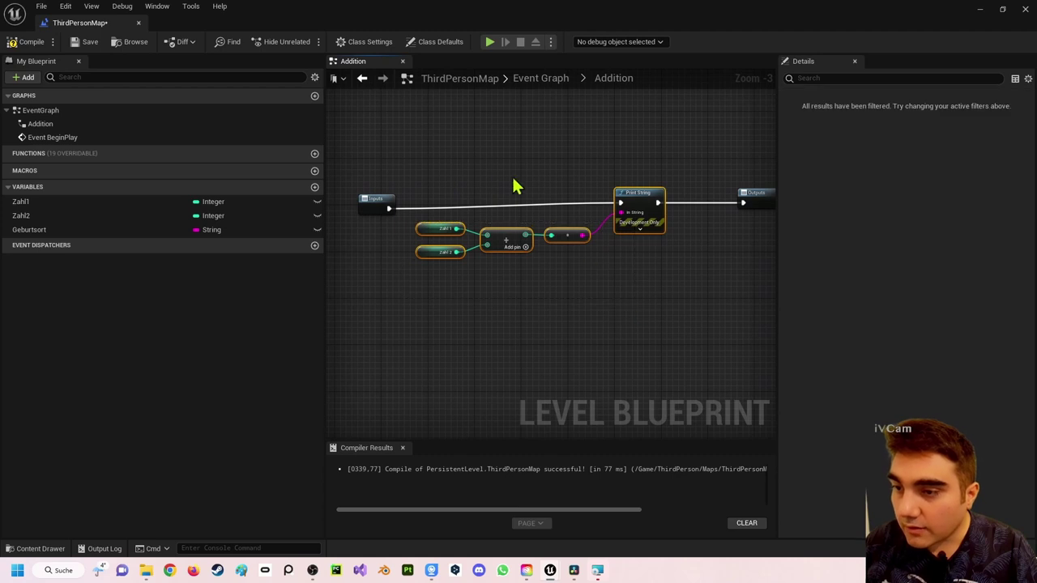
drag(441, 144, 521, 273)
click(462, 146)
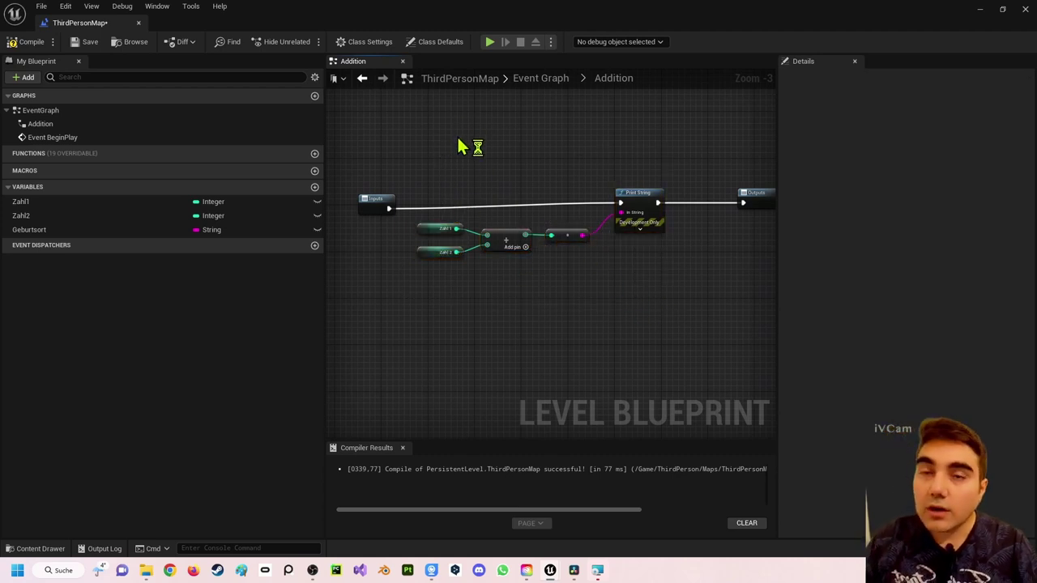
click(372, 203)
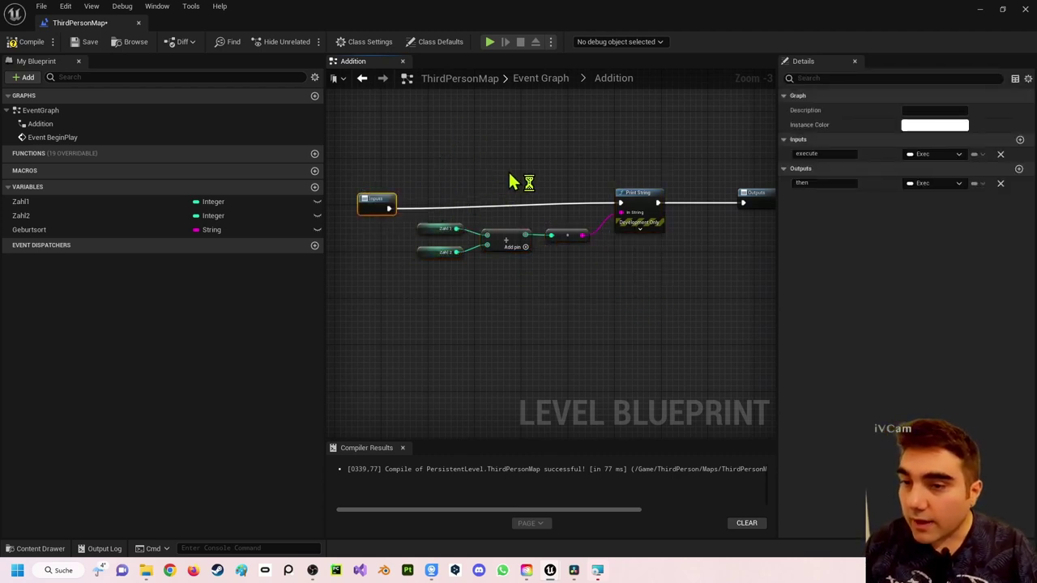
right_drag(511, 180, 499, 149)
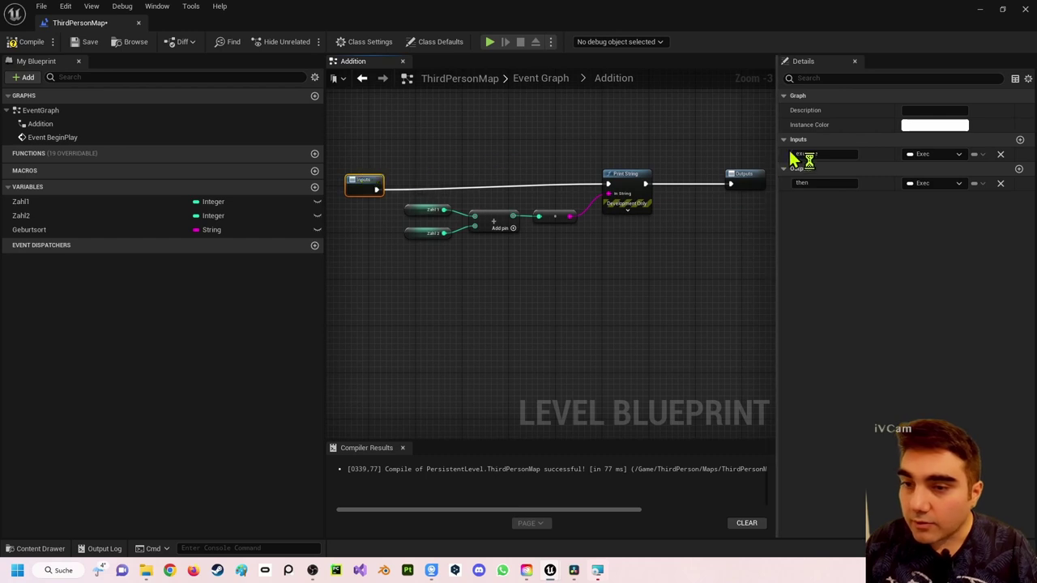
right_drag(713, 201, 679, 210)
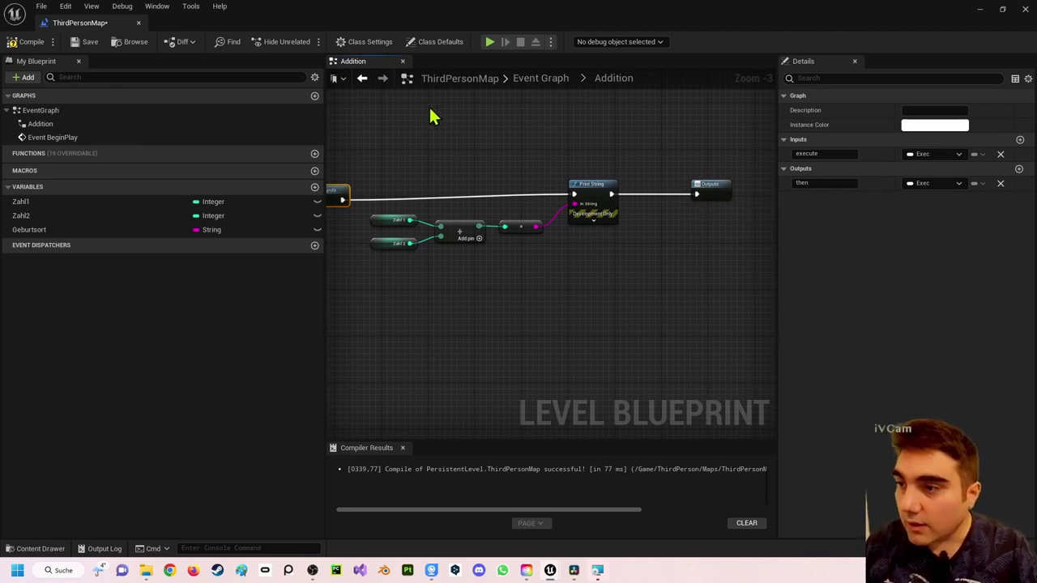
right_drag(514, 149, 598, 108)
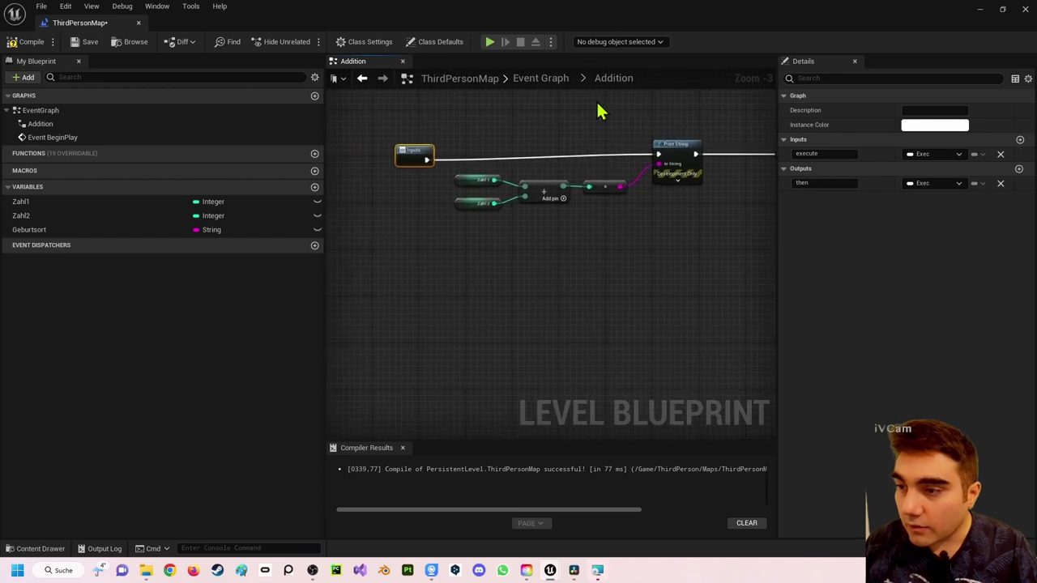
drag(432, 154, 402, 154)
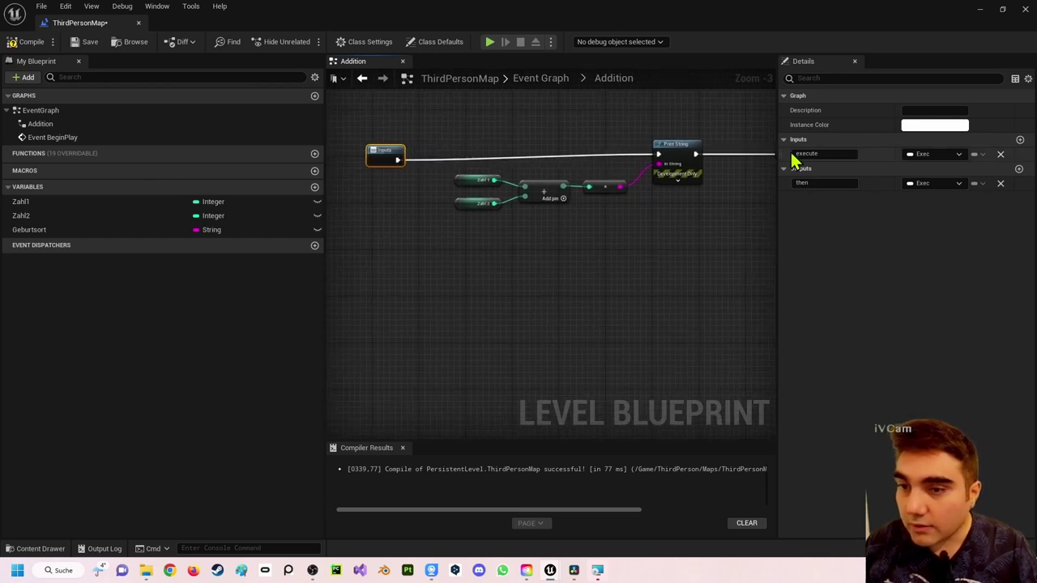
Step: Add two input parameters to Addition and name them Zahl1 and Zahl2
click(1020, 139)
click(1020, 139)
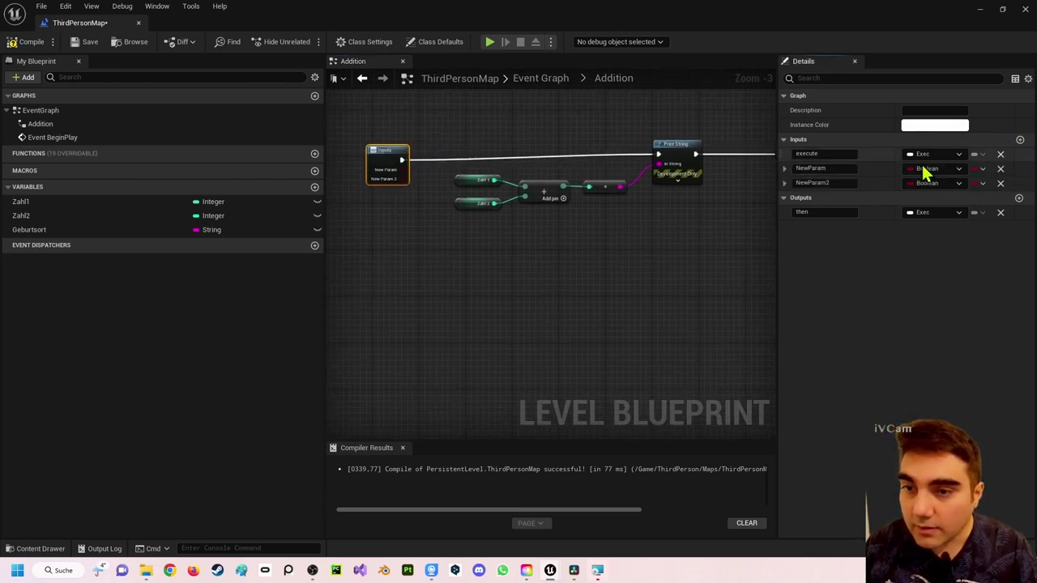
click(835, 167)
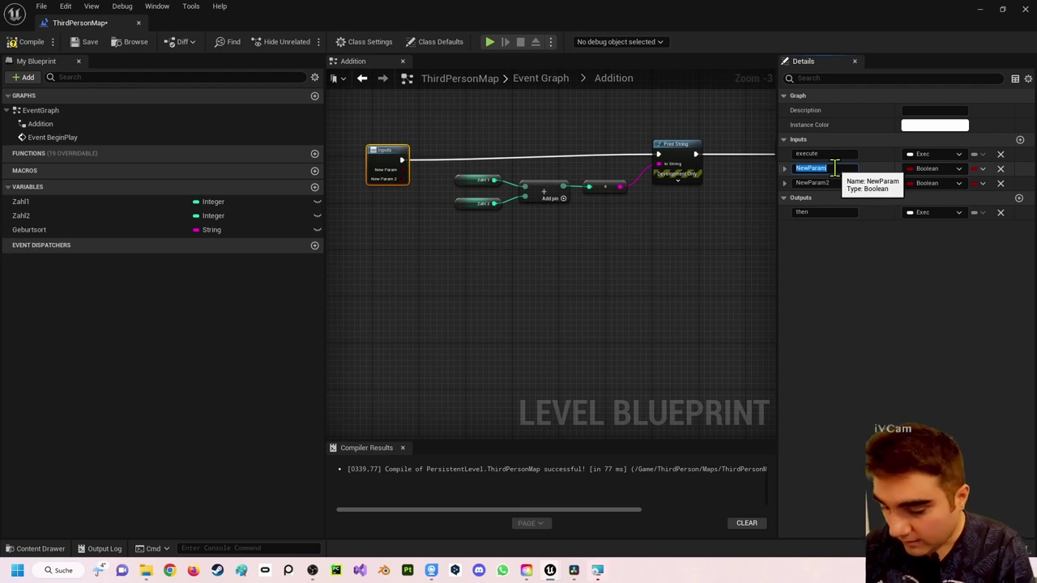
text(Zahl1)
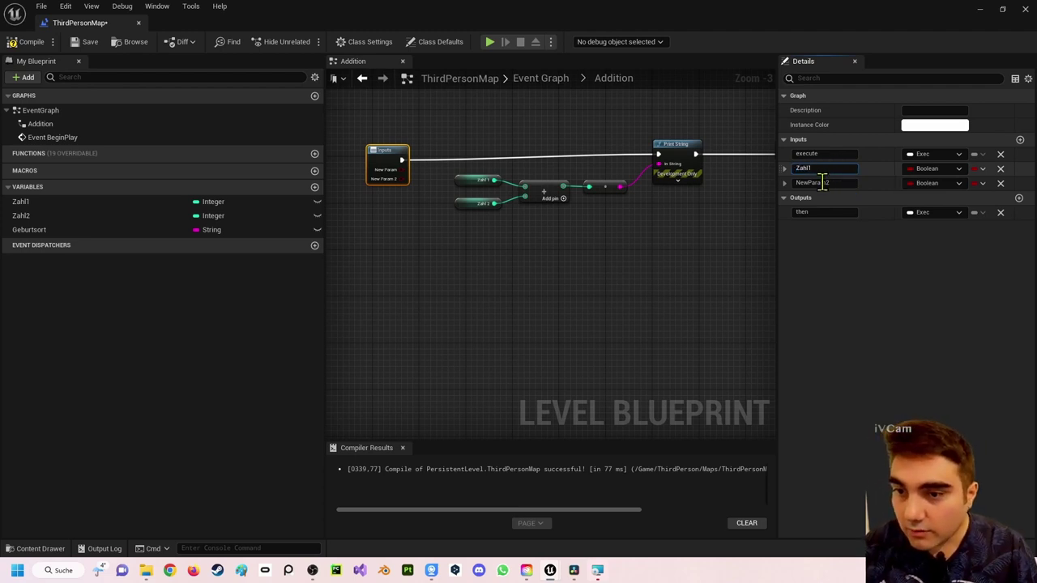
click(822, 182)
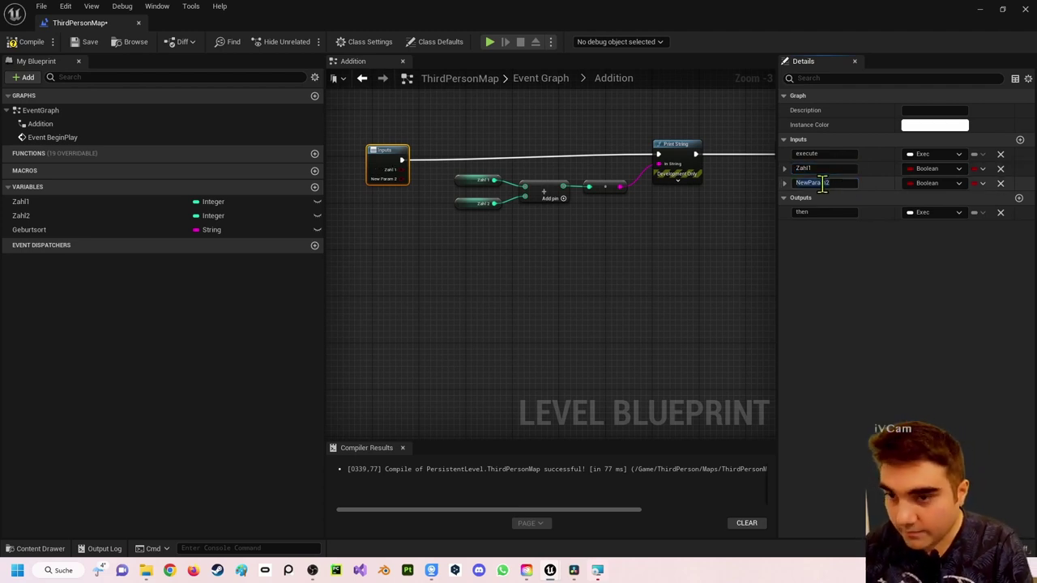
text(Zahl2)
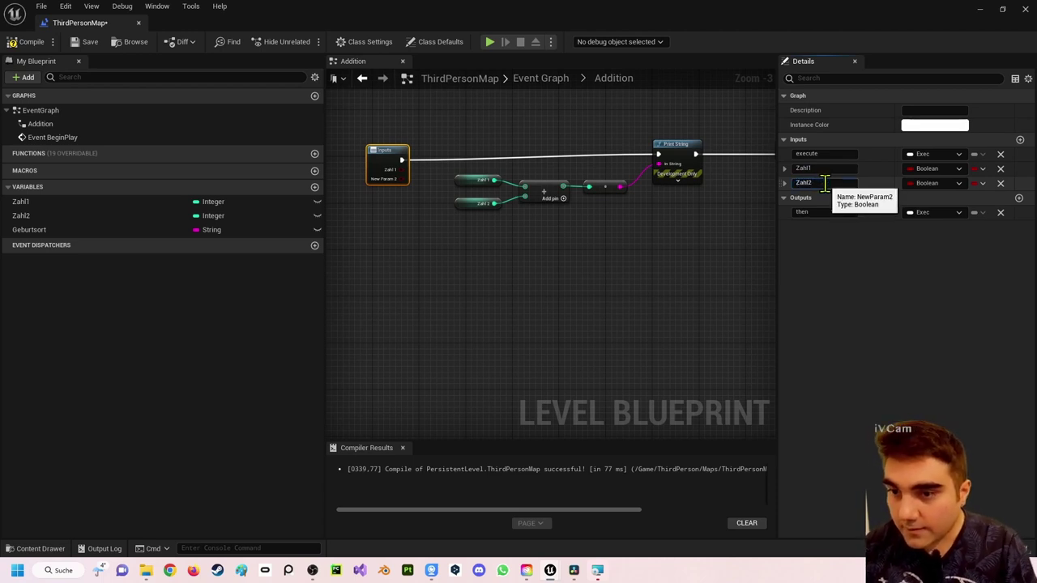
Step: Set both Zahl1 and Zahl2 inputs to Integer, then compile the Level Blueprint
click(927, 169)
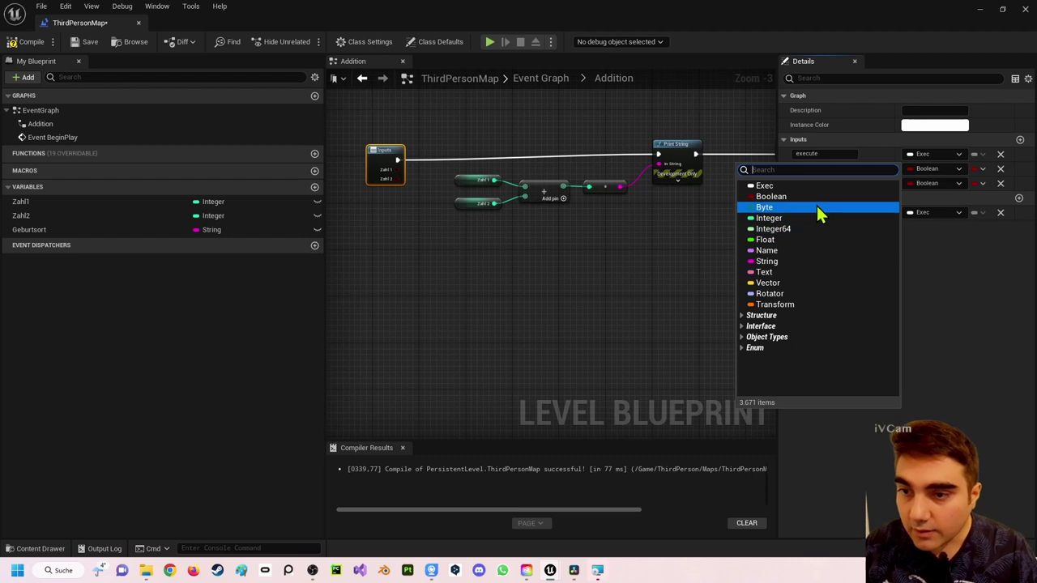
key(Escape)
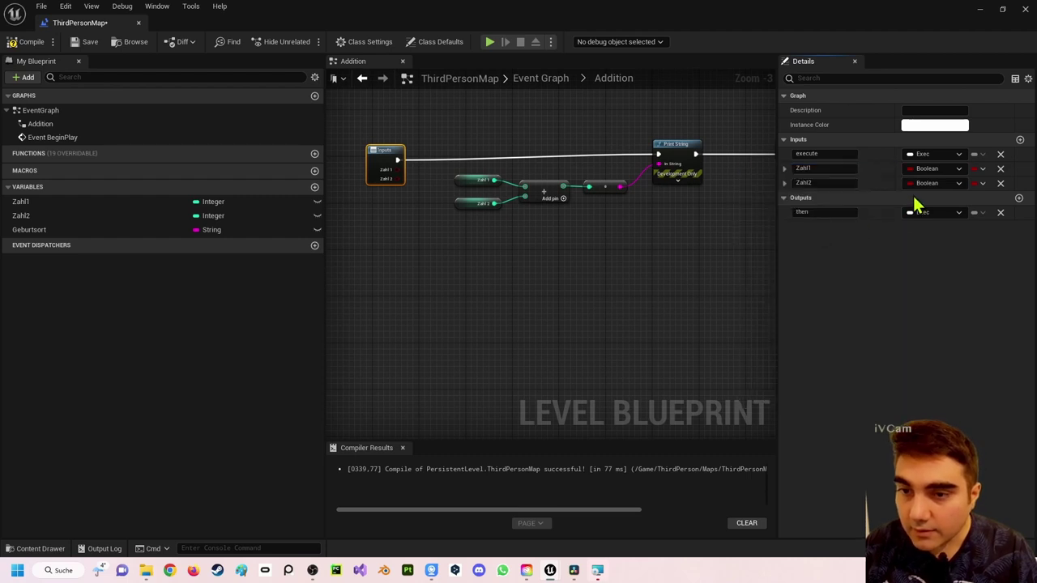
click(928, 168)
click(914, 233)
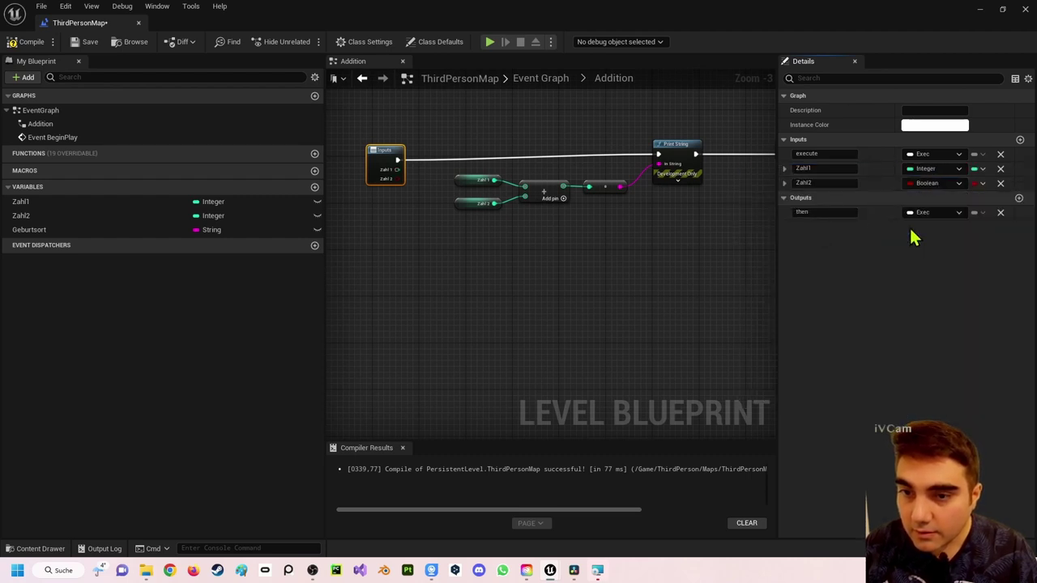
click(936, 183)
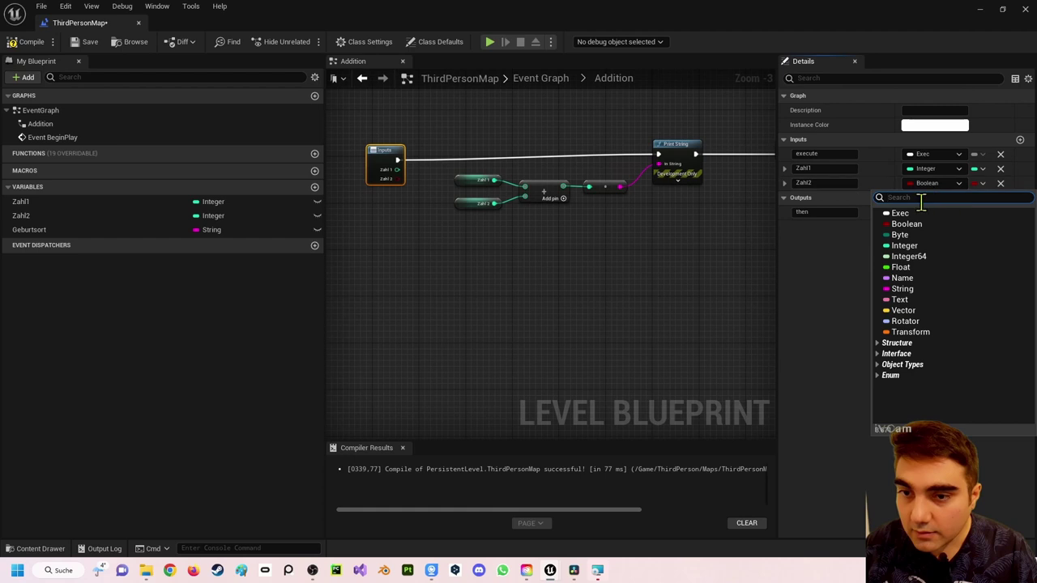
click(909, 246)
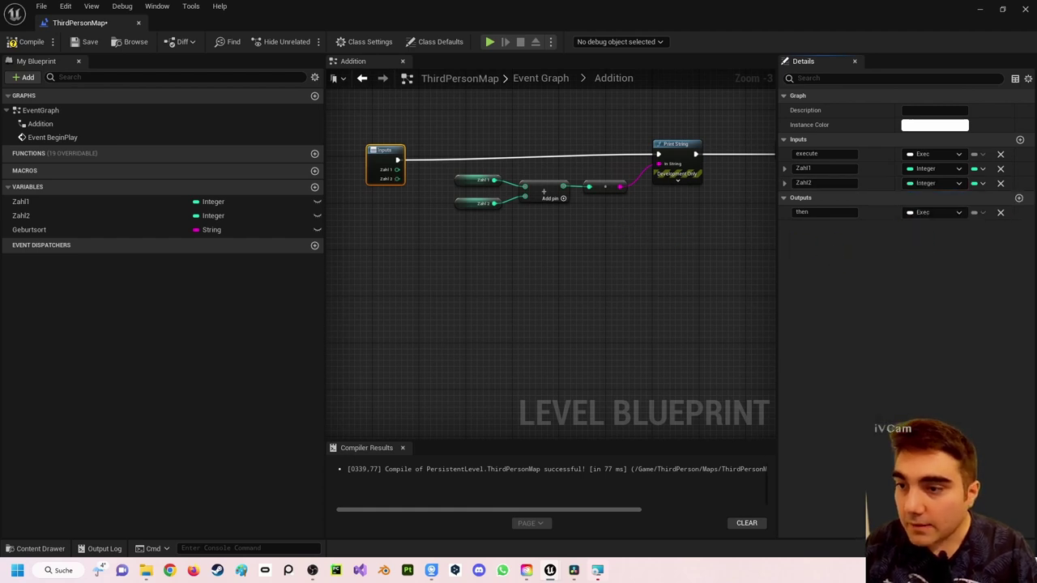
right_drag(449, 158, 429, 144)
click(19, 44)
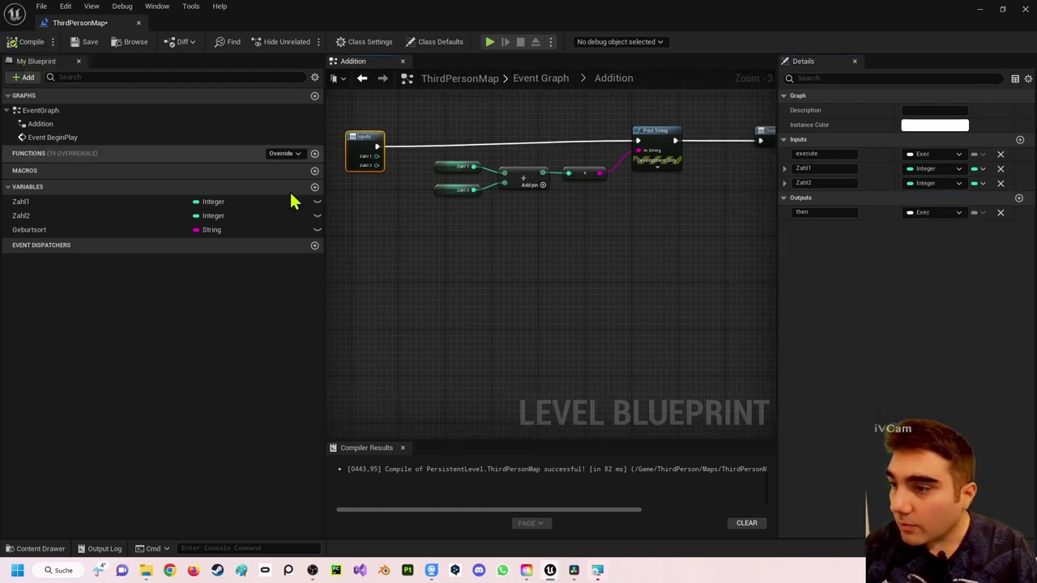
Step: Replace the Zahl1/Zahl2 getters inside Addition with wires from the Inputs node into Add, then compile
drag(415, 160, 476, 230)
key(Delete)
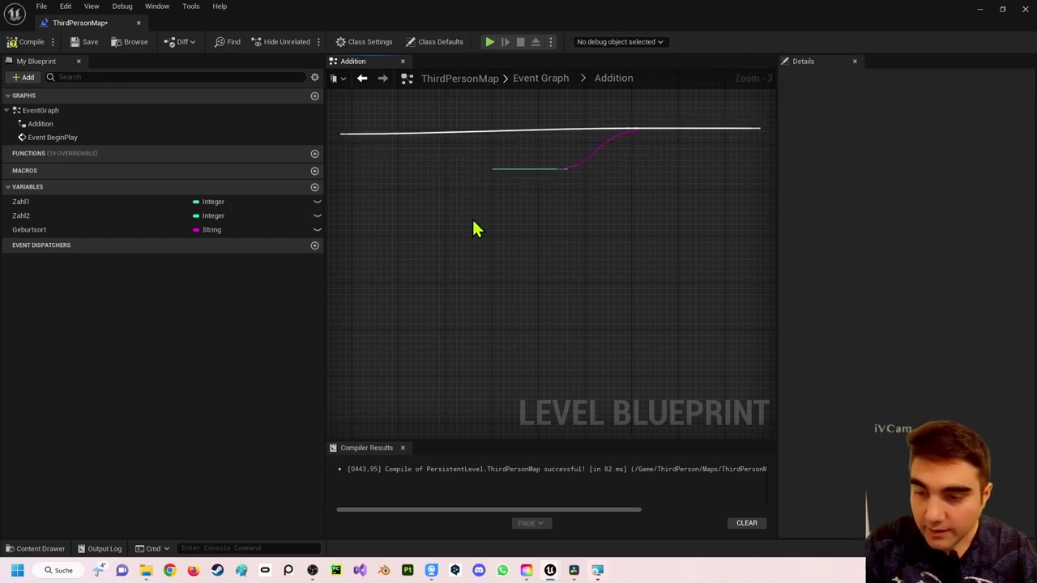
drag(377, 155, 504, 173)
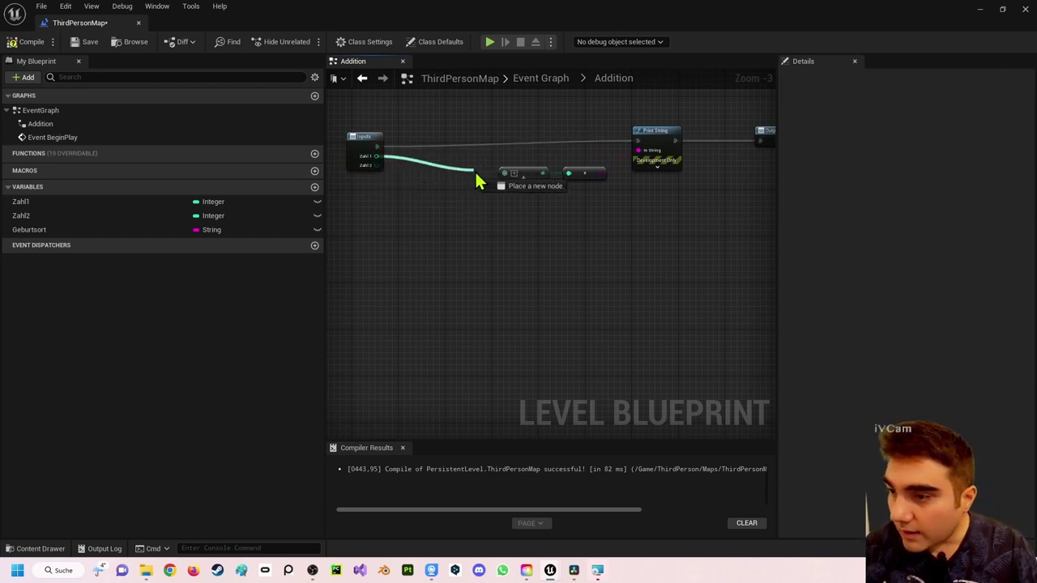
drag(377, 165, 506, 183)
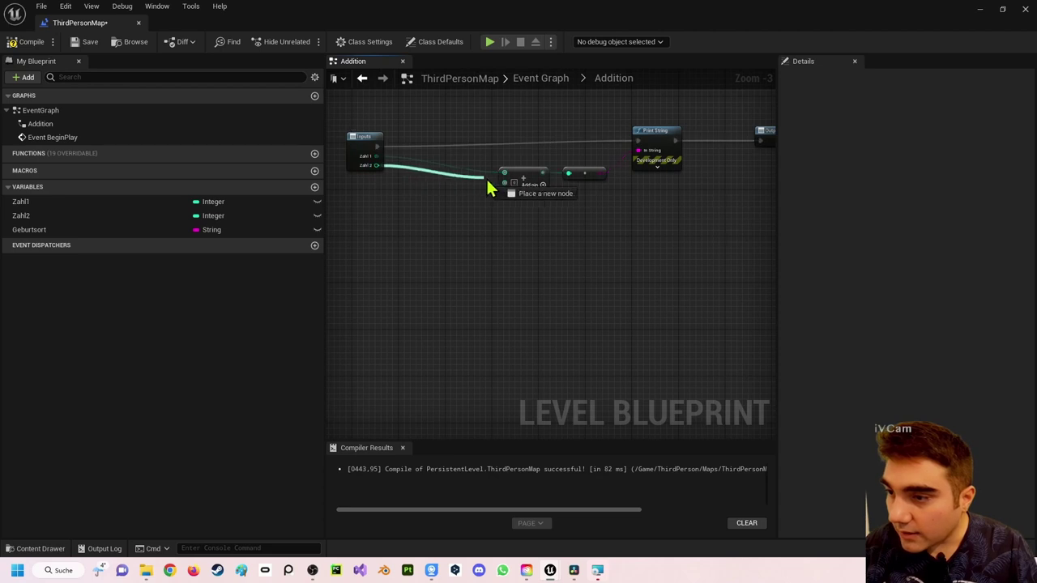
click(29, 41)
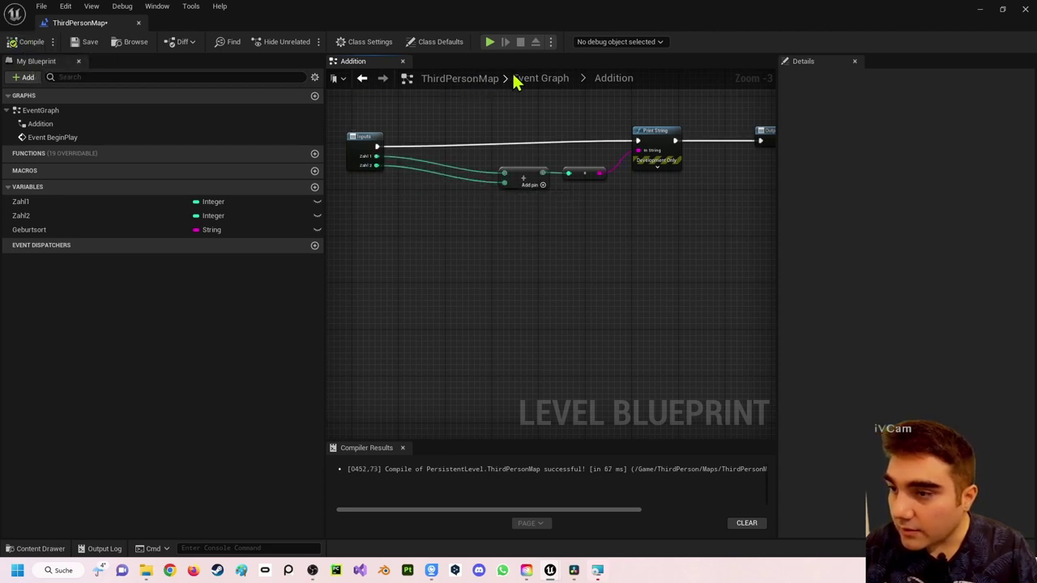
Step: Back in the Event Graph, add Get nodes for the Zahl1 and Zahl2 variables
click(544, 79)
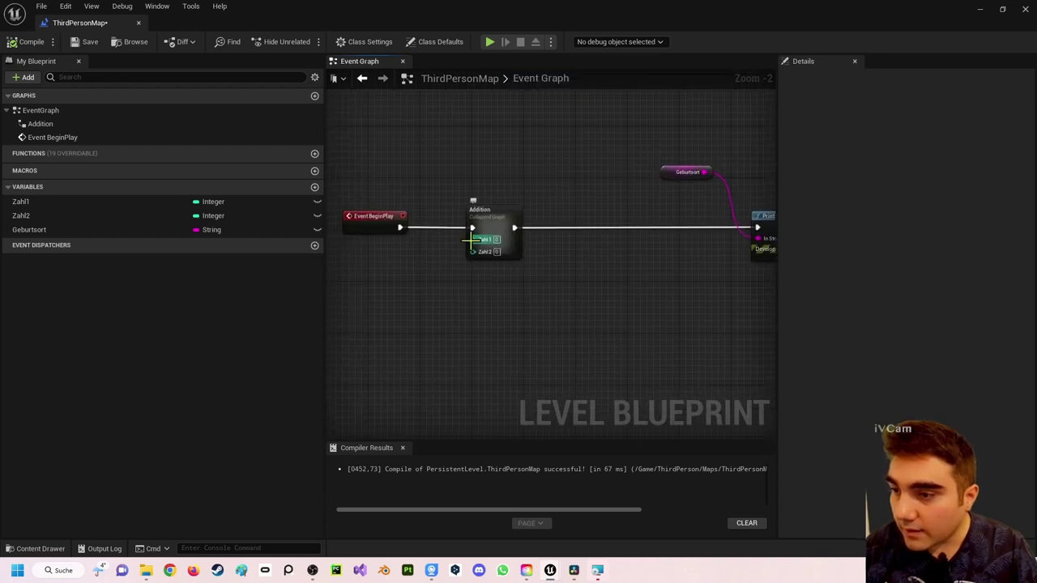
drag(506, 215, 577, 217)
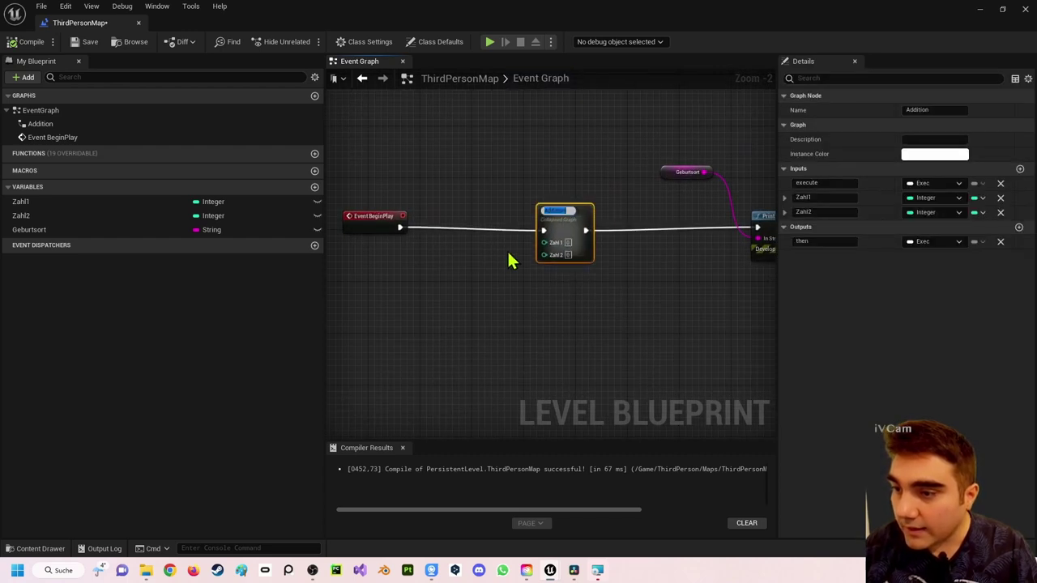
click(537, 157)
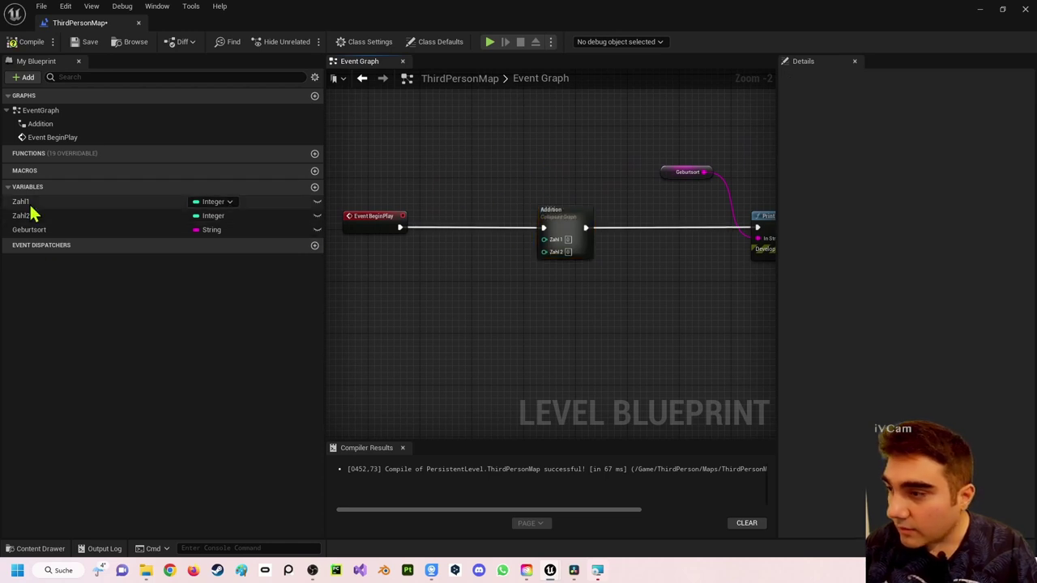
mouse_move(25, 201)
mouse_down()
mouse_move(341, 275)
mouse_move(417, 263)
mouse_up()
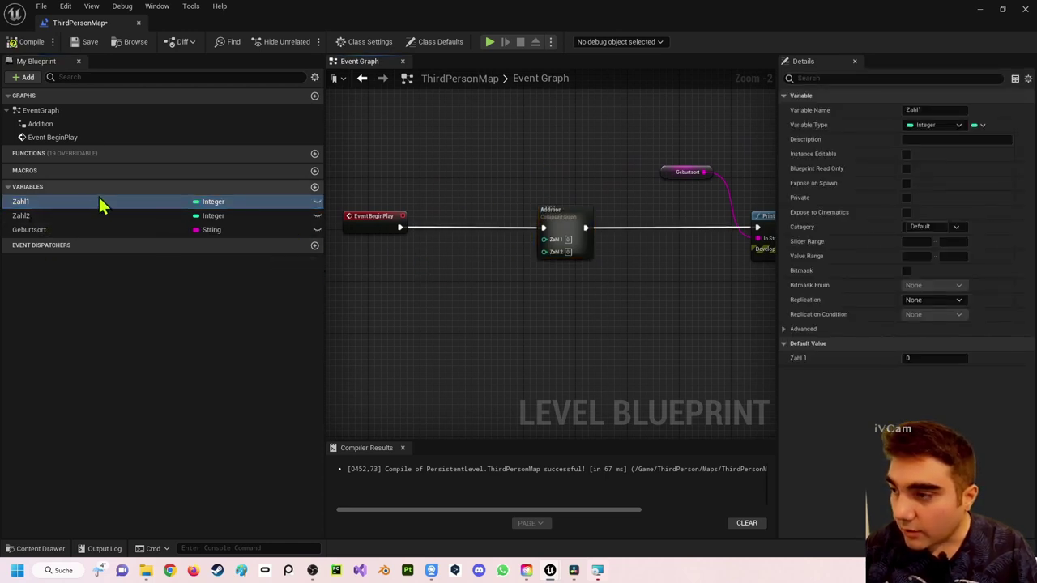
mouse_move(99, 204)
mouse_down()
mouse_move(435, 268)
mouse_move(410, 254)
mouse_up()
click(433, 259)
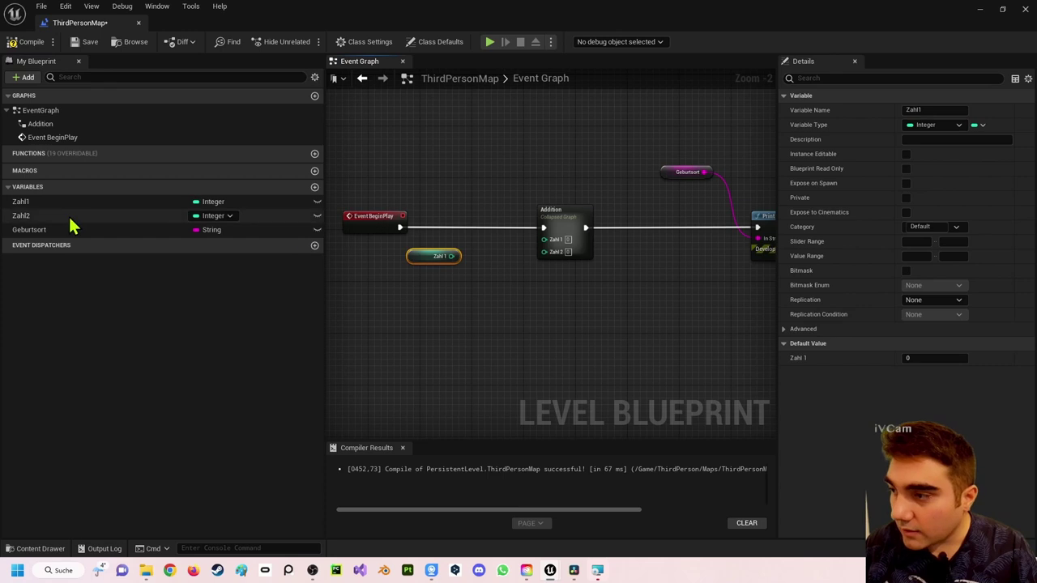
mouse_move(70, 217)
mouse_down()
mouse_move(397, 304)
mouse_move(410, 287)
mouse_up()
click(442, 281)
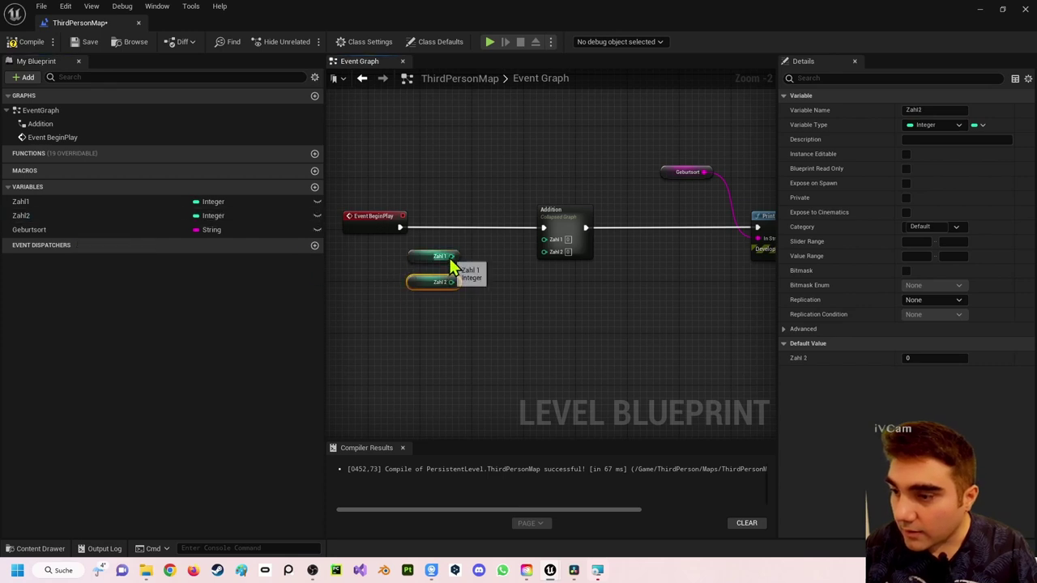
Step: Wire Zahl1 and Zahl2 into Addition's matching inputs and open Addition's inner graph
drag(454, 256, 549, 252)
drag(452, 282, 556, 250)
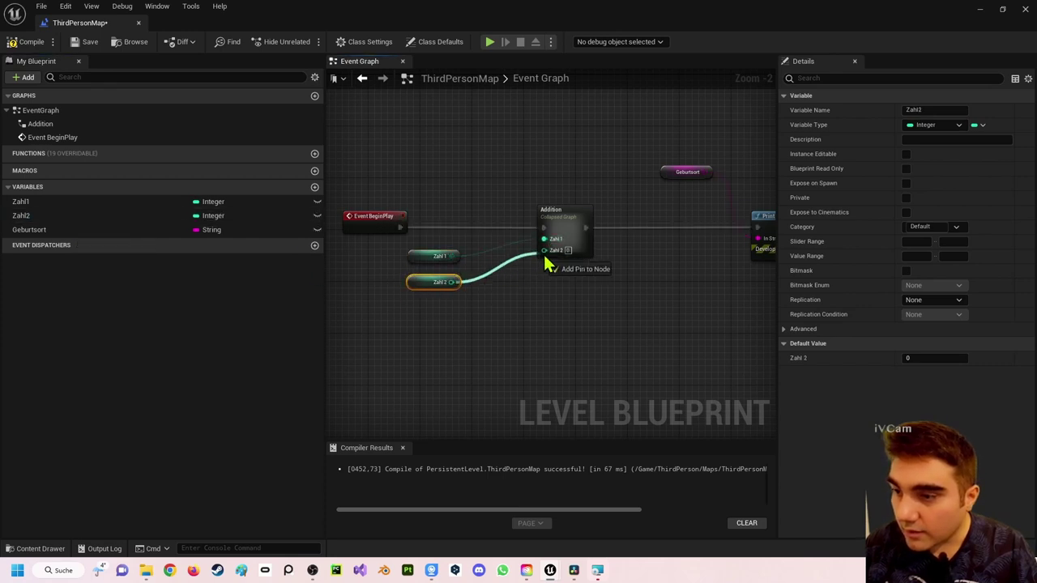
scroll(565, 317, down, 1)
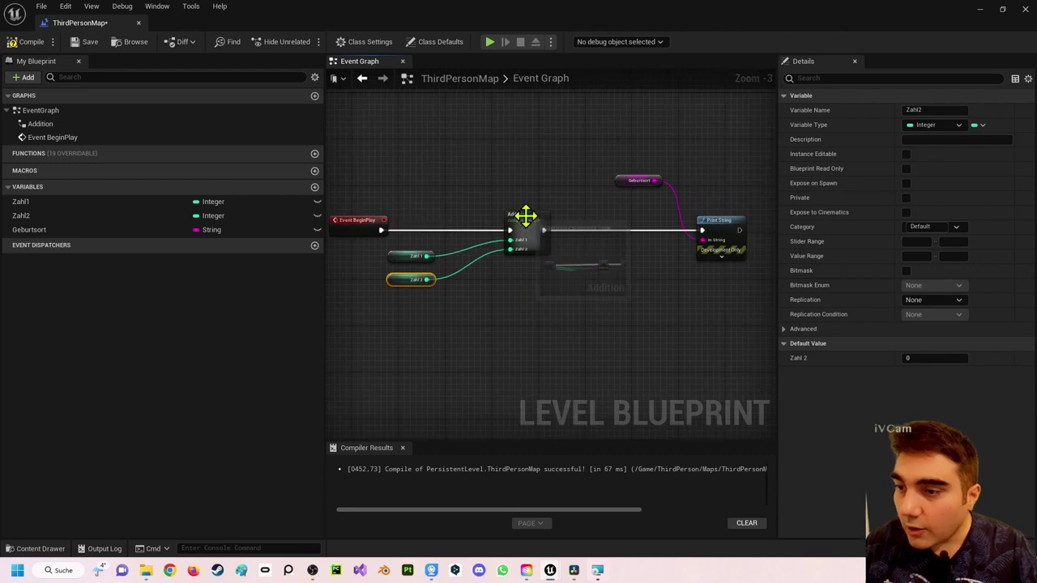
double_click(526, 230)
Step: Delete the inner Print String and conversion nodes and link the Inputs exec to Outputs
scroll(623, 308, down, 3)
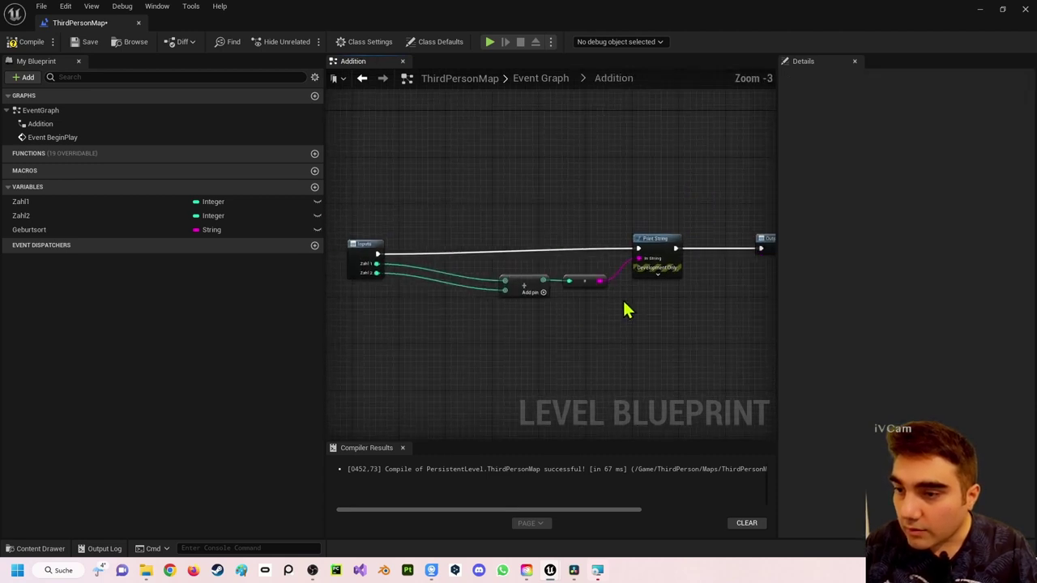
mouse_move(623, 308)
right_down()
mouse_move(449, 283)
mouse_move(561, 234)
right_up()
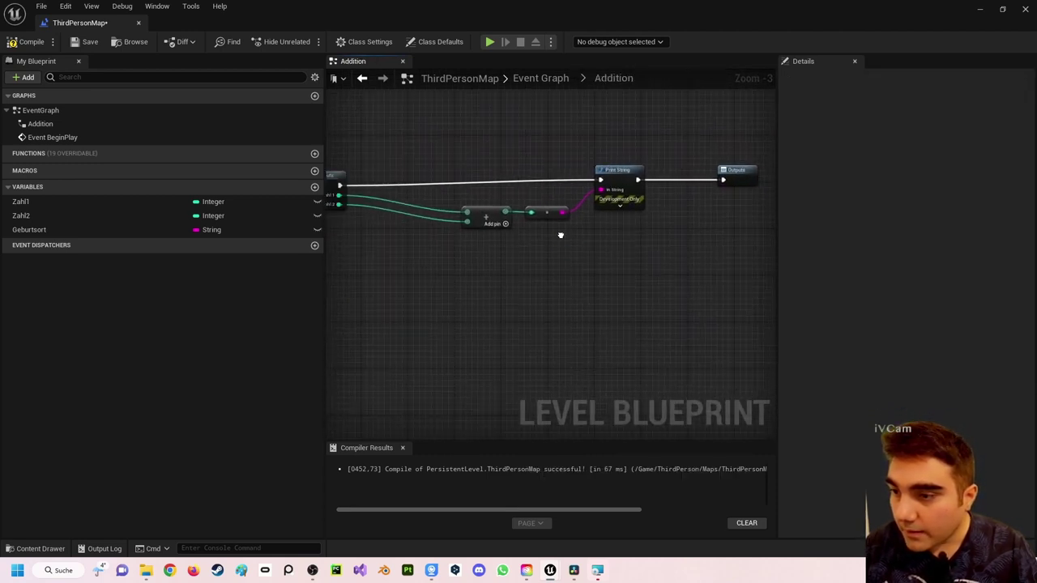
drag(538, 136, 648, 253)
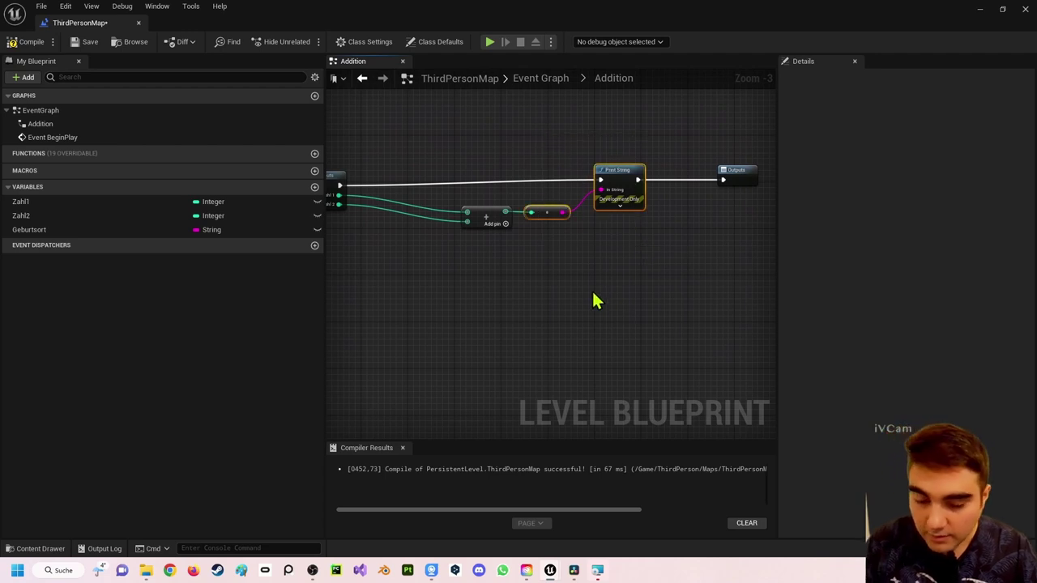
key(Delete)
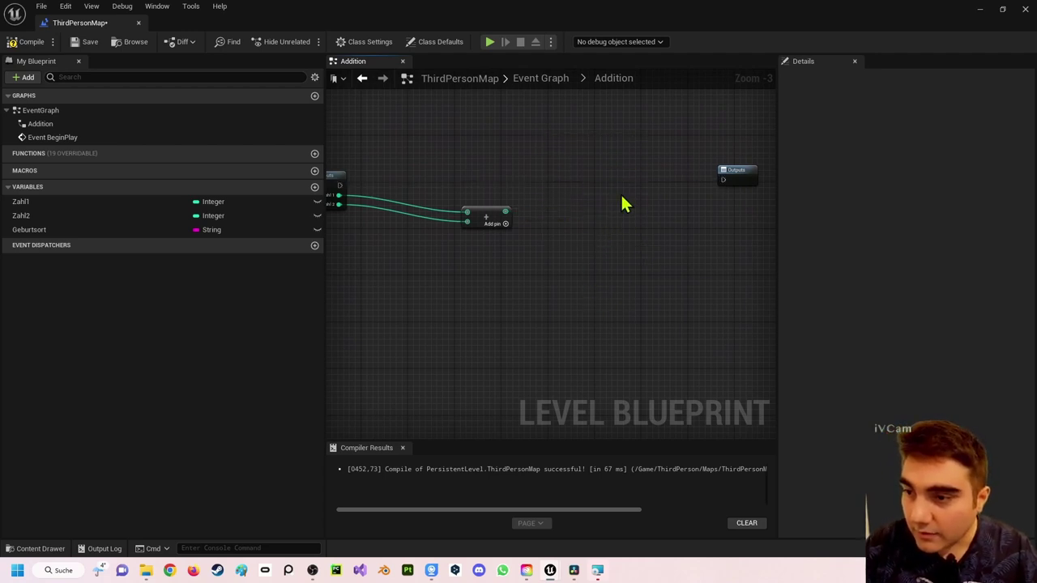
right_drag(343, 191, 366, 224)
drag(365, 218, 746, 215)
scroll(686, 243, down, 1)
click(586, 243)
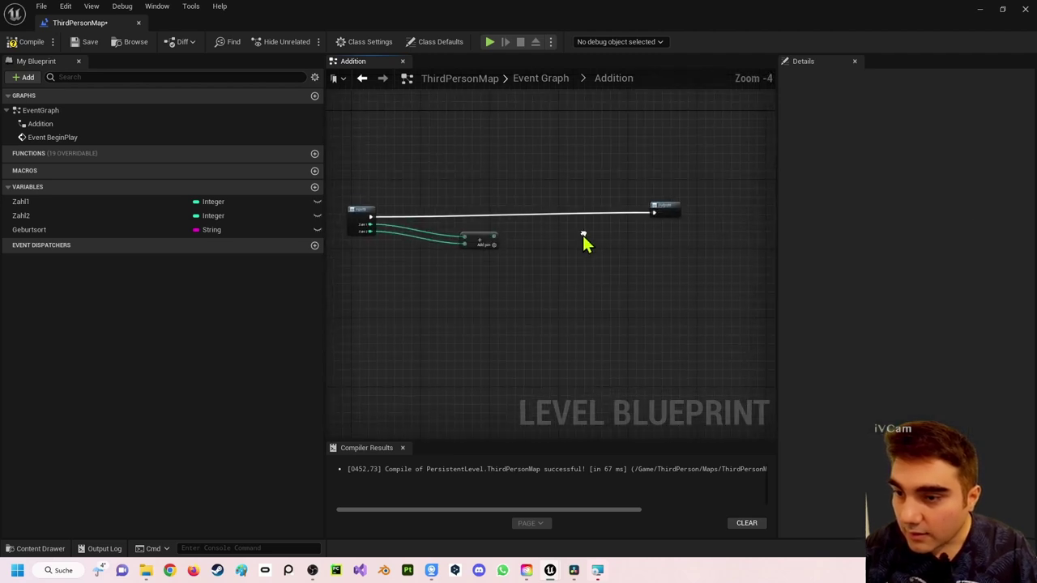
Step: Add an Integer output named 'Ergebnis' to Outputs and wire the Add result into it
click(662, 209)
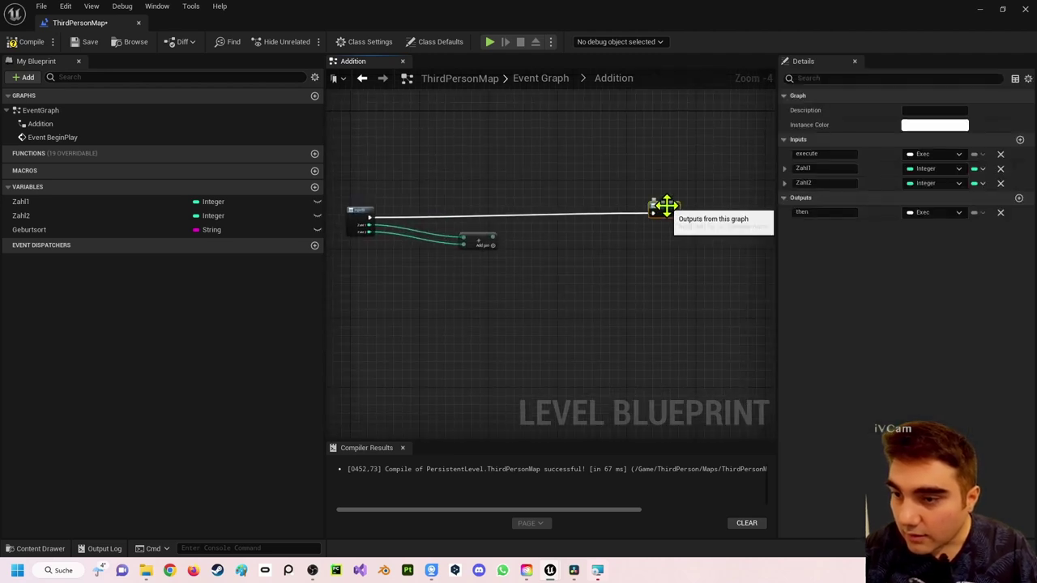
click(1019, 198)
click(838, 227)
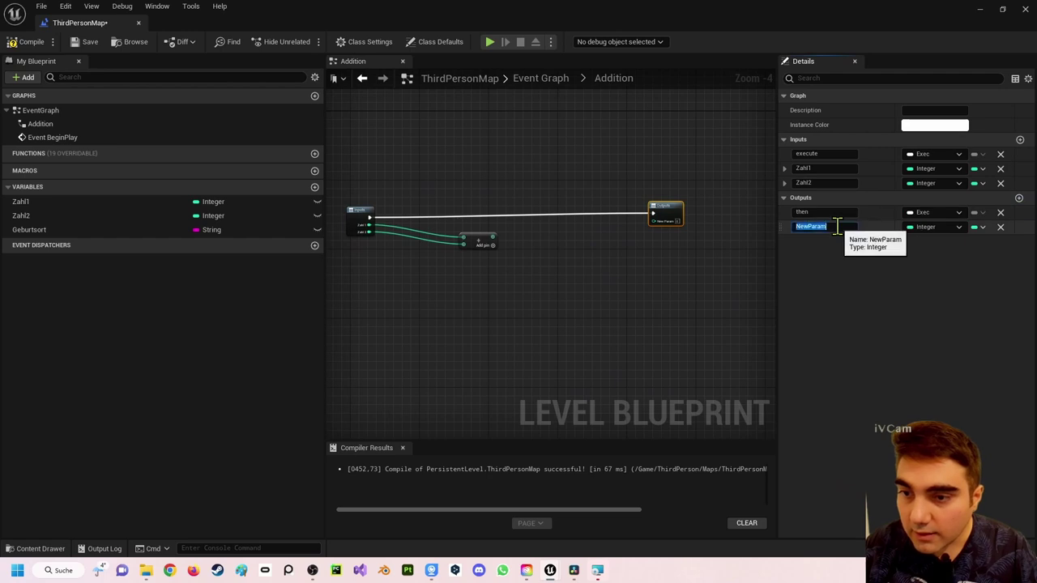
text(Ergebn)
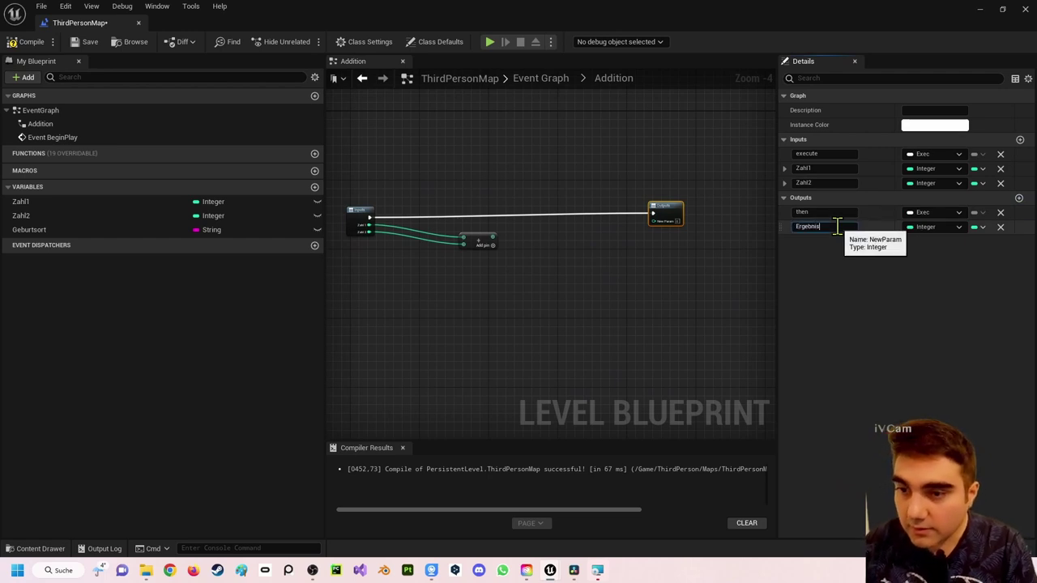
text(is)
key(Return)
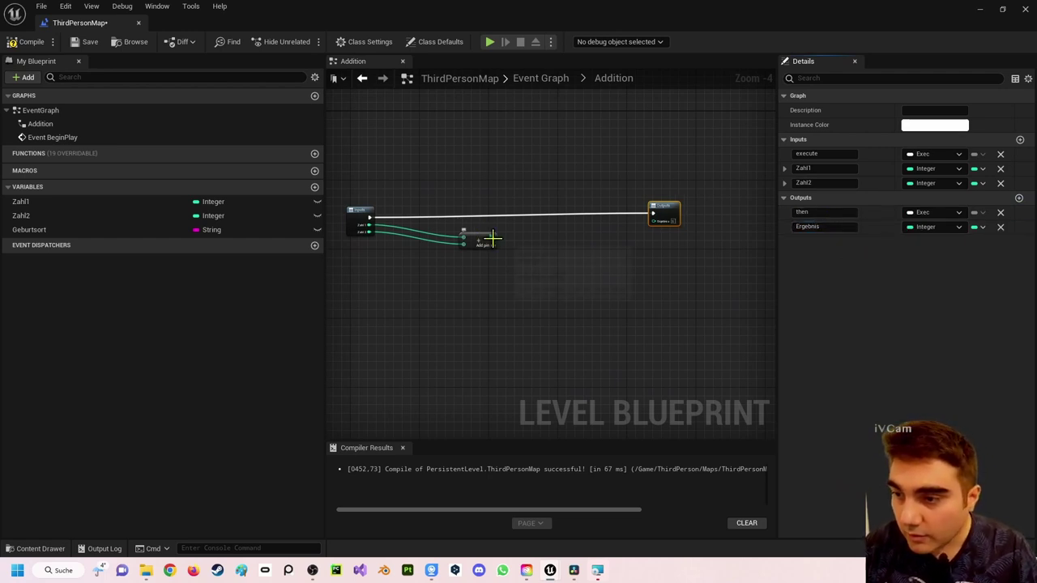
drag(492, 240, 655, 221)
scroll(601, 201, up, 2)
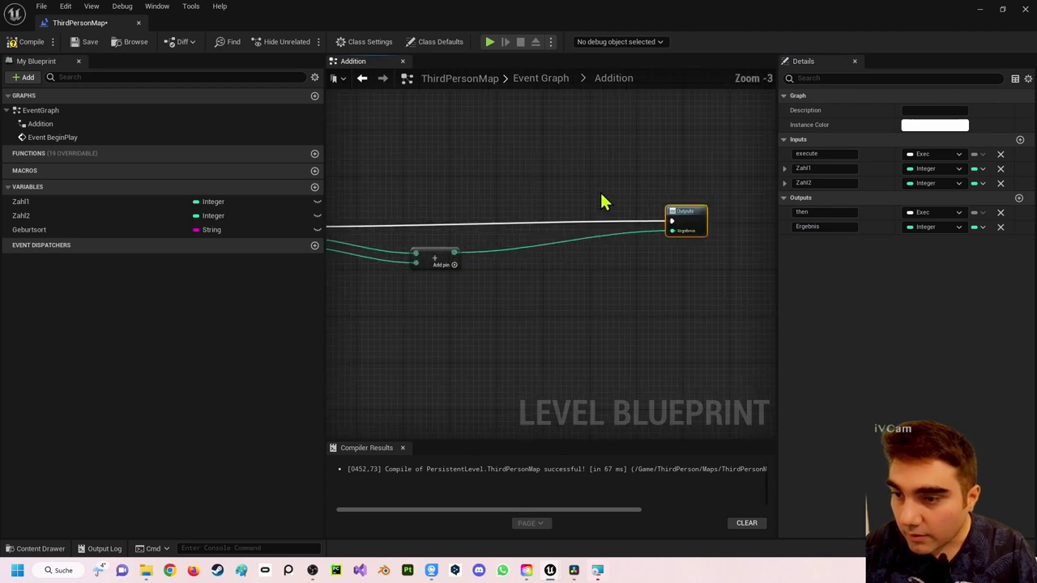
Step: Compile, then wire Addition's Ergebnis into Print String's In String in the Event Graph
click(33, 42)
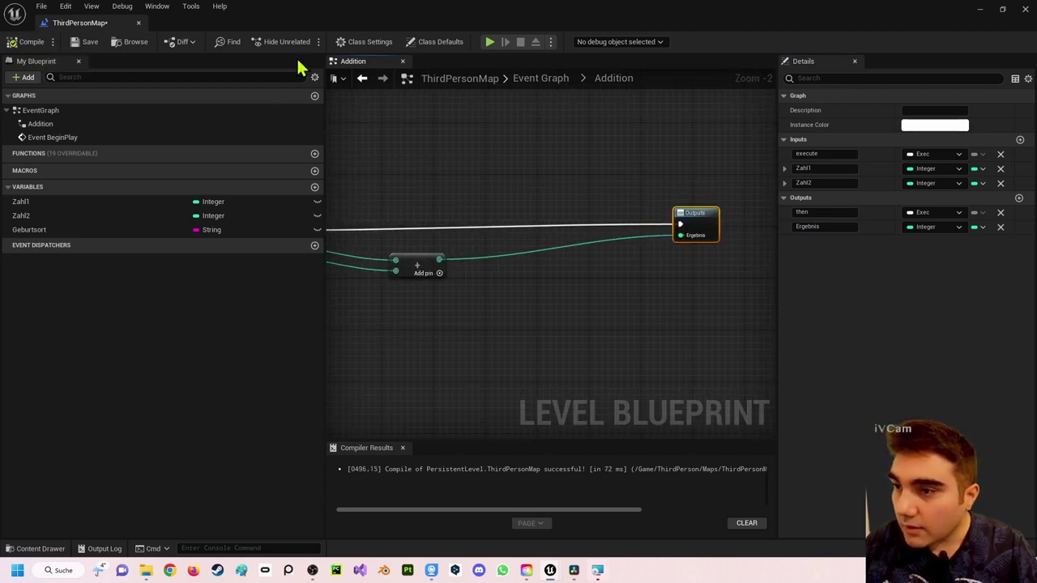
click(537, 80)
right_drag(620, 222, 539, 146)
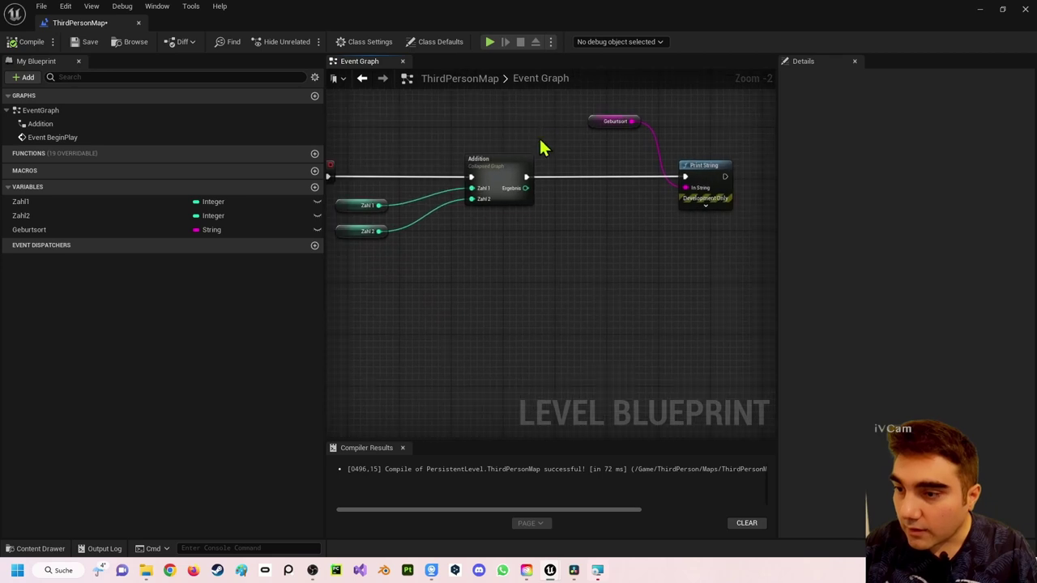
drag(525, 188, 687, 196)
Step: Delete the Geburtsort getter, tidy the conversion node, and recompile the level blueprint
drag(561, 101, 639, 134)
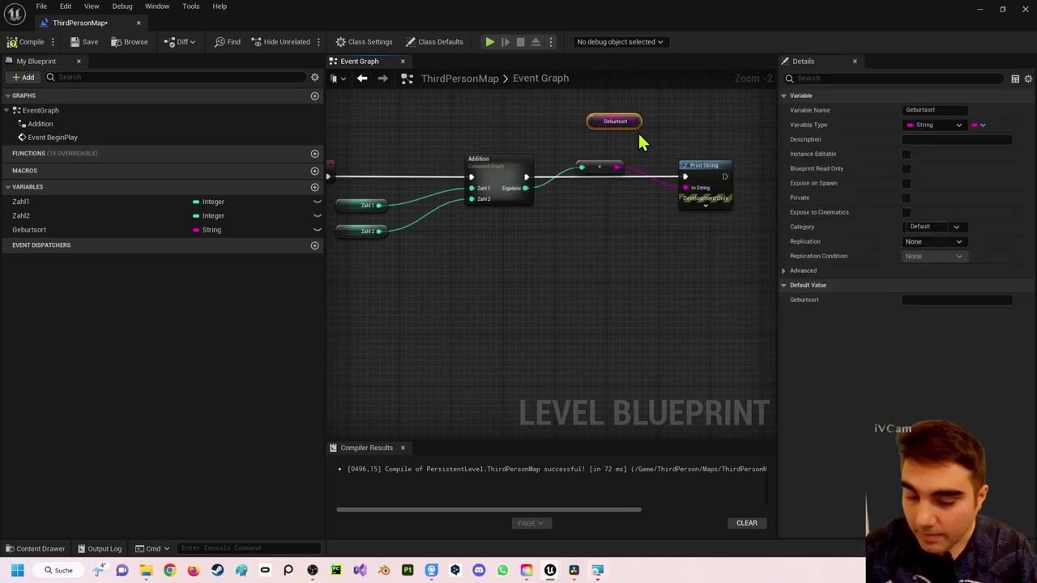
key(Delete)
drag(602, 166, 601, 196)
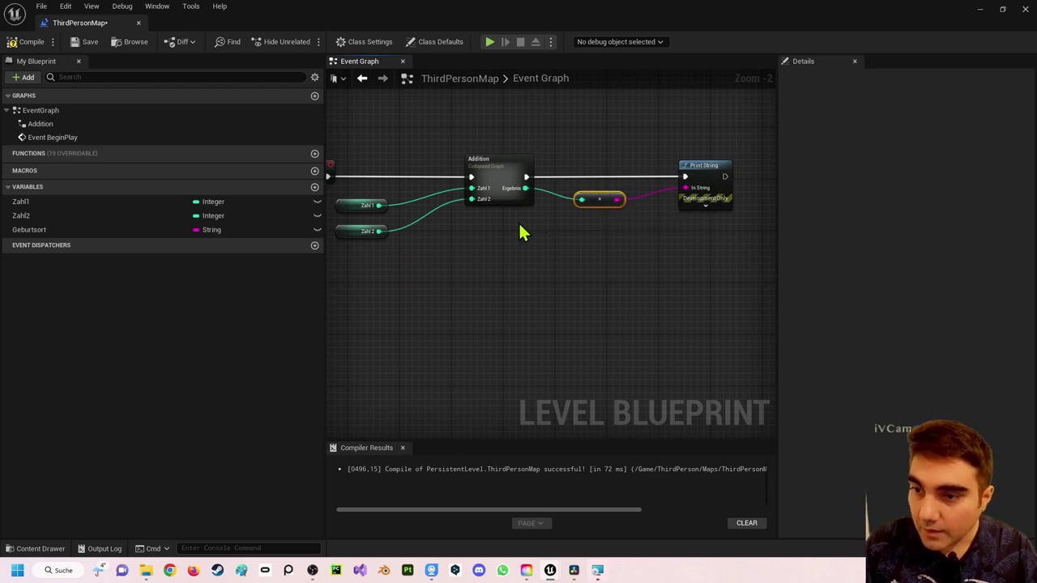
right_drag(521, 232, 587, 217)
scroll(584, 217, down, 2)
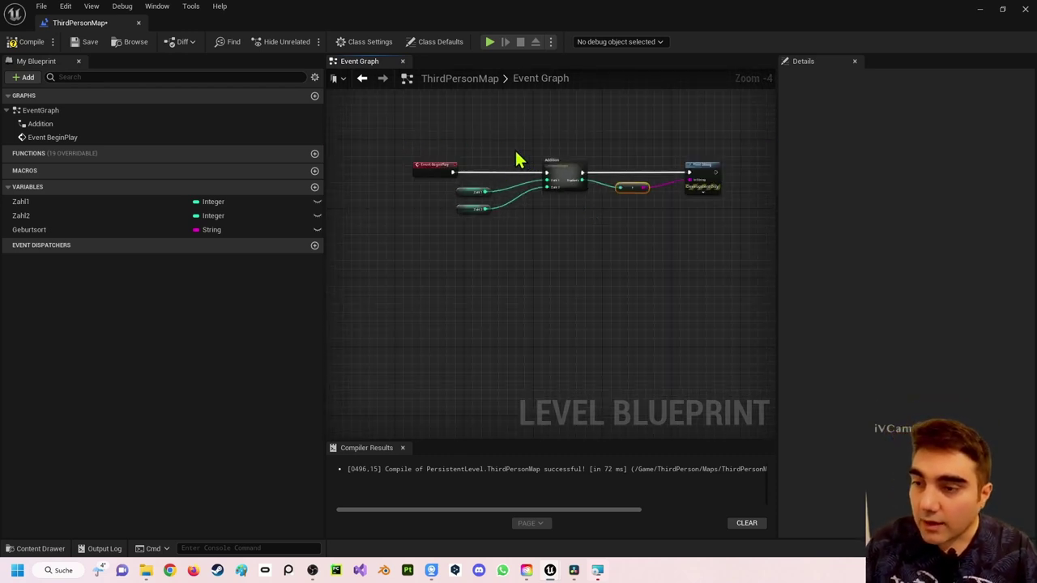
click(31, 42)
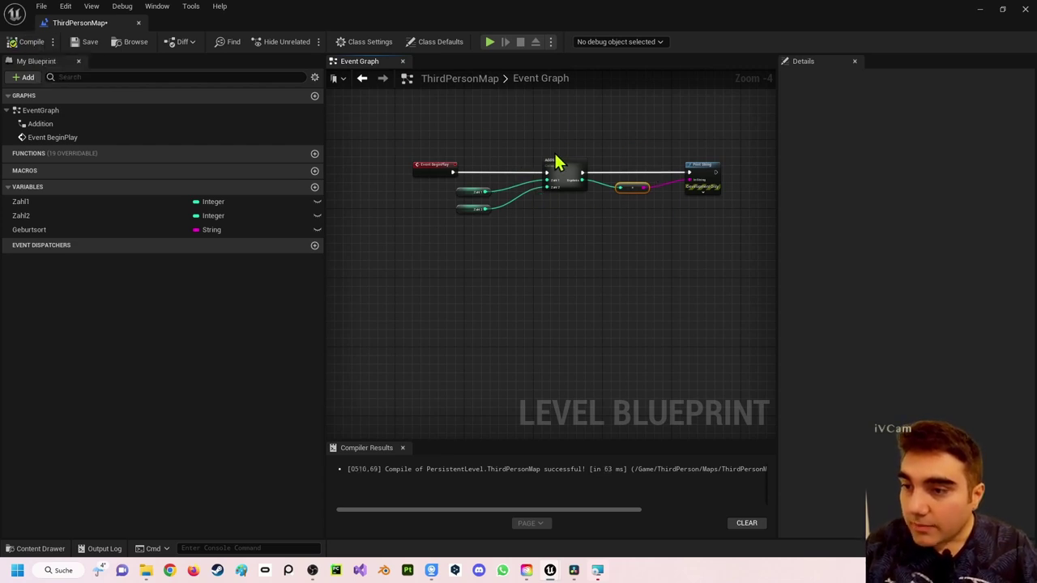
Step: Move the Zahl1 and Zahl2 getter nodes right beside the Addition node
scroll(555, 162, up, 2)
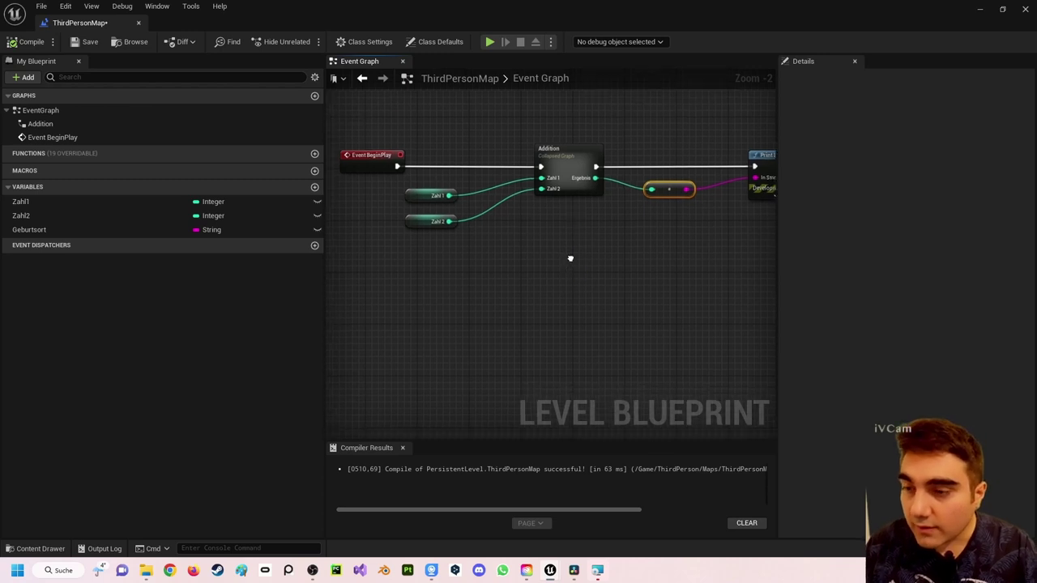
right_drag(572, 285, 576, 251)
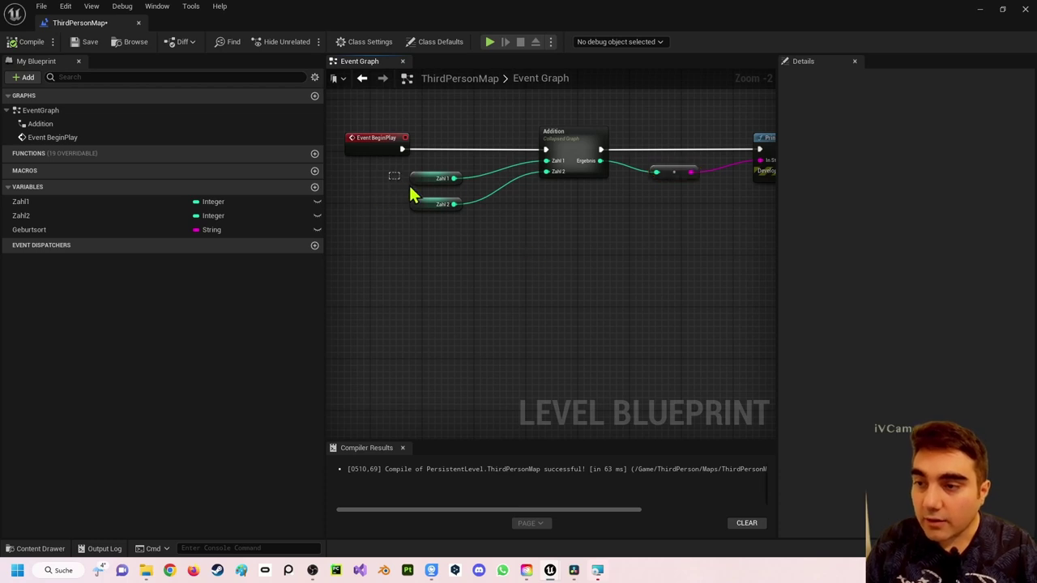
mouse_move(410, 194)
mouse_down()
mouse_move(424, 208)
mouse_move(472, 193)
mouse_up()
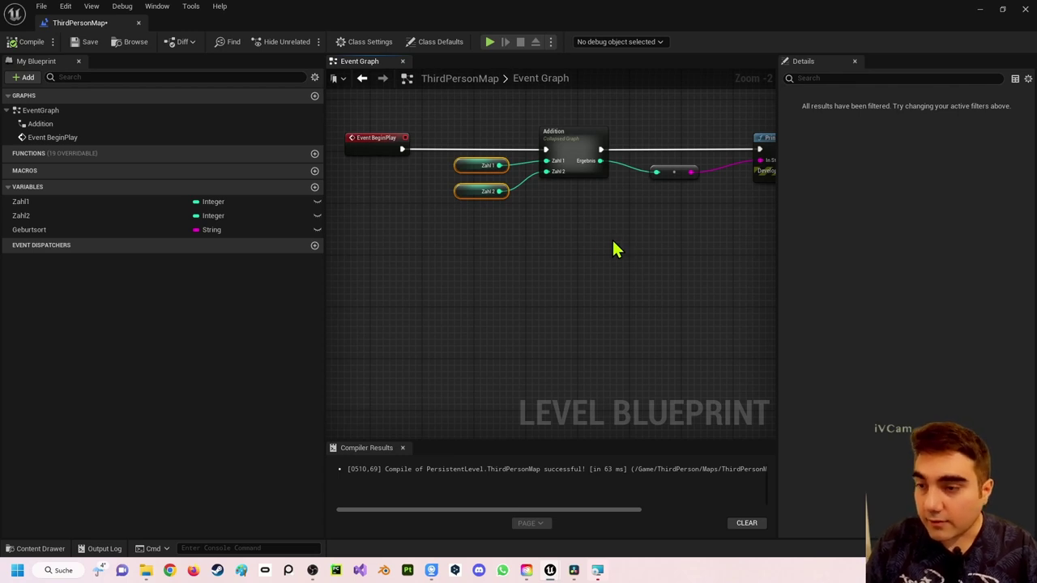
scroll(556, 237, down, 1)
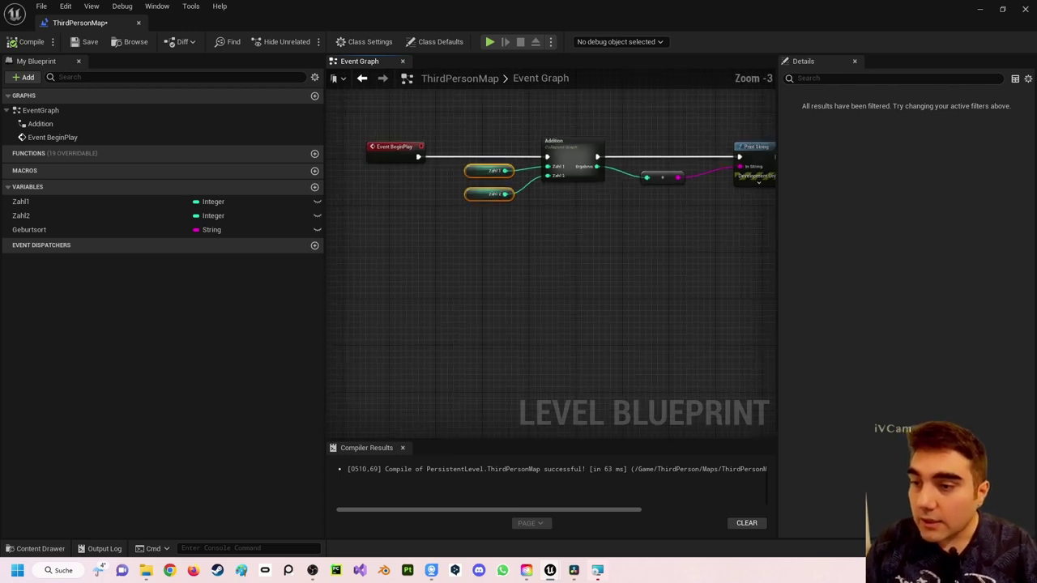
right_drag(556, 237, 529, 241)
right_click(529, 240)
click(527, 180)
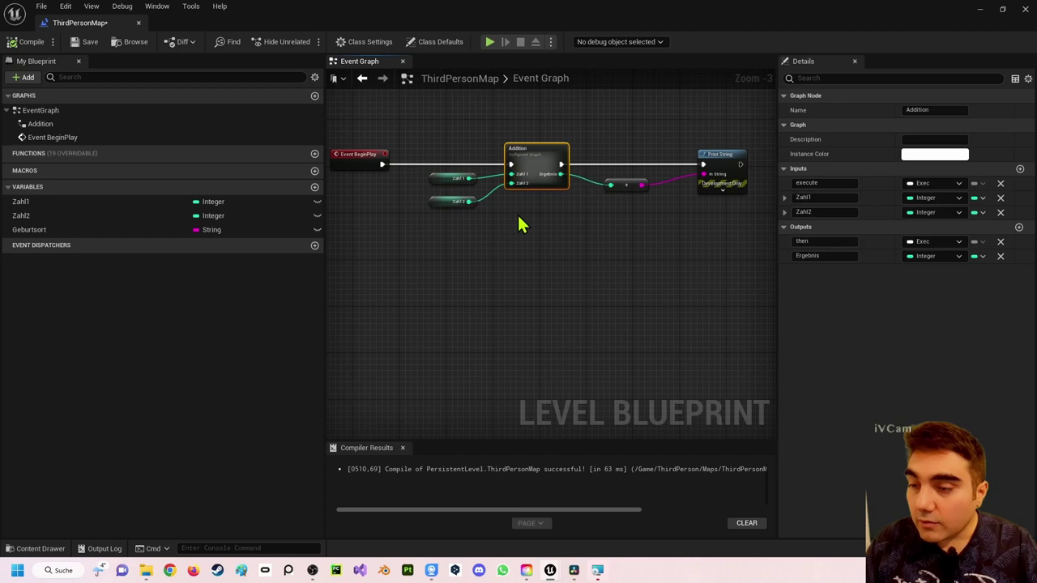
right_click(524, 270)
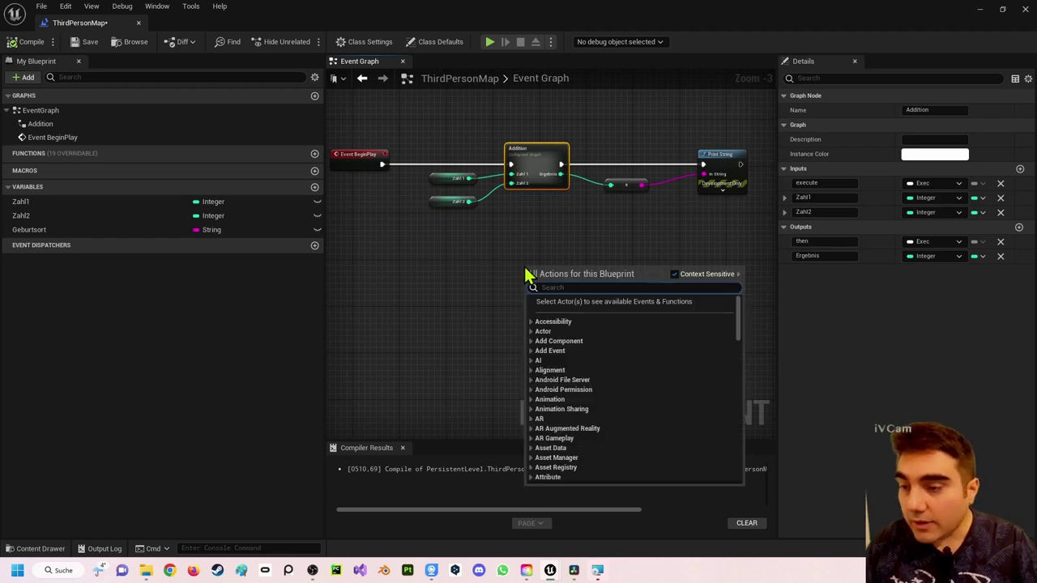
text(ad)
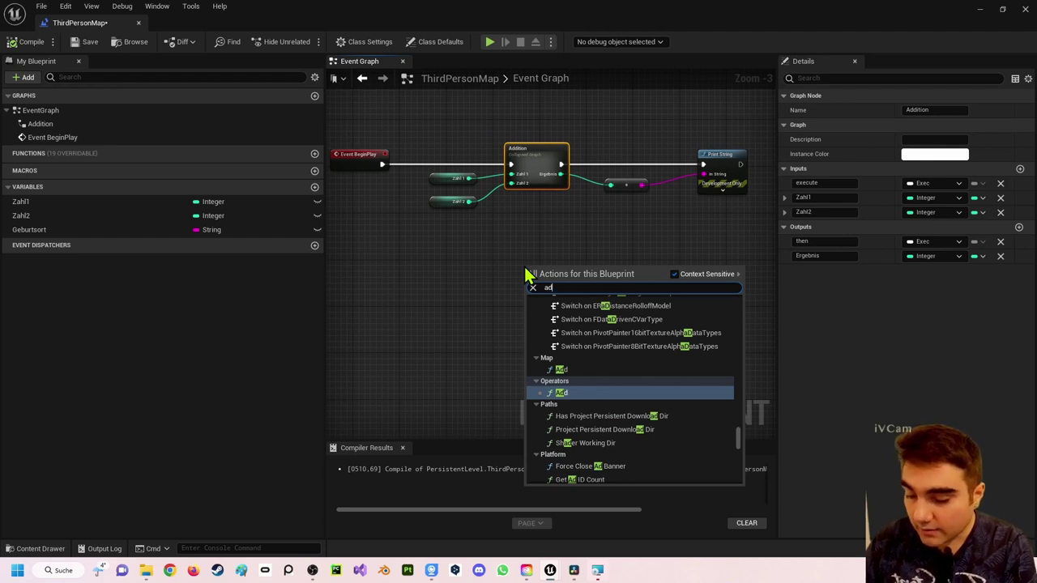
text(ddition)
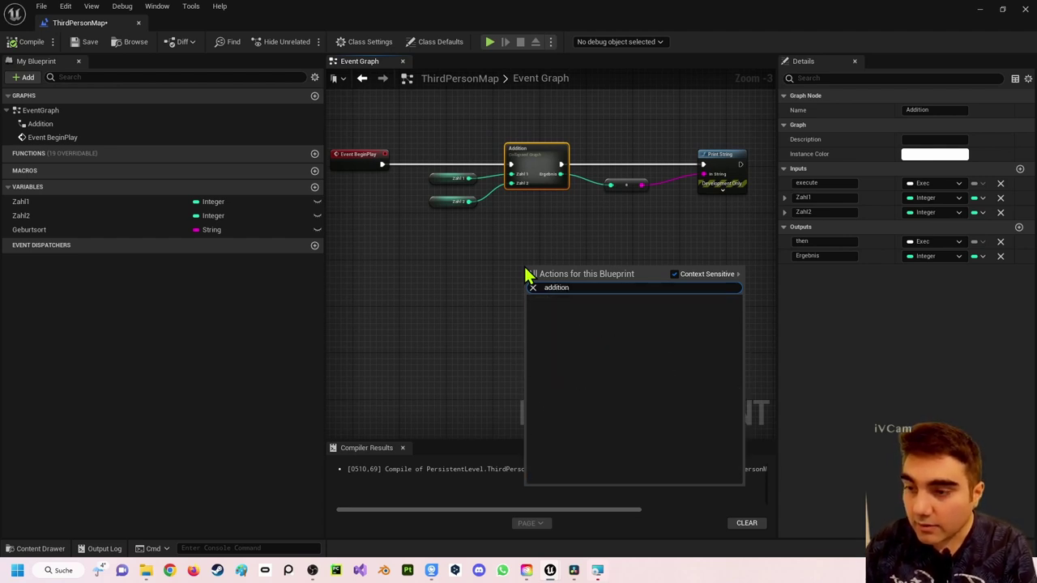
click(440, 248)
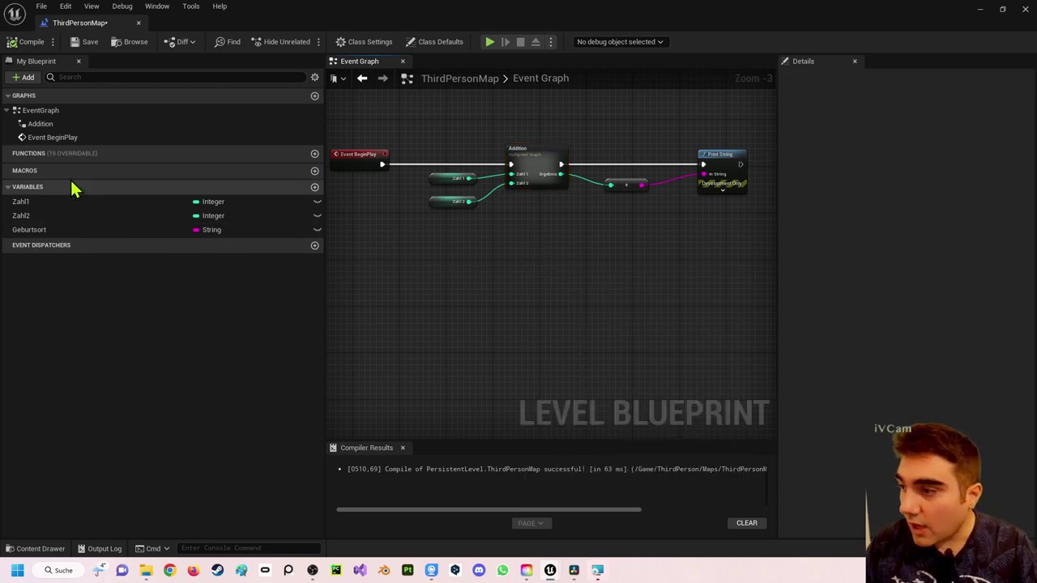
Step: Create a new macro named 'Subtraktion'
click(314, 170)
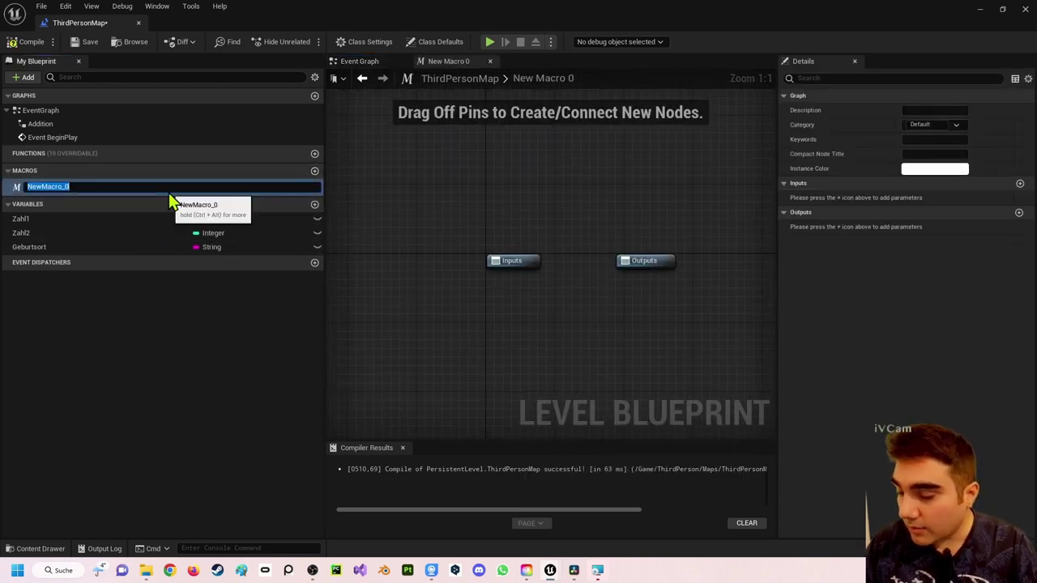
text(Subtraktio)
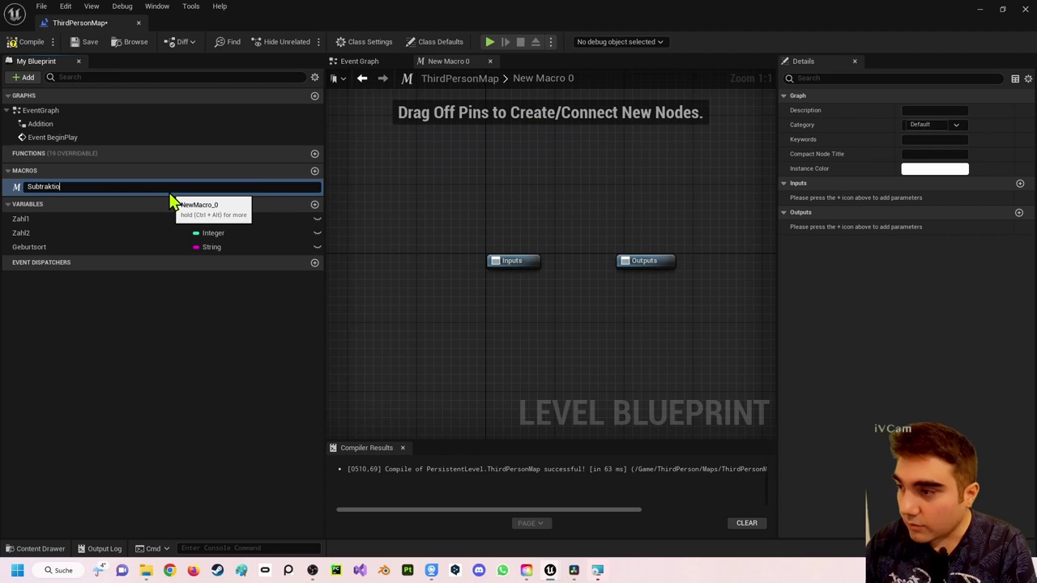
text(n)
key(Return)
Step: Place a Subtraktion macro node in the Event Graph below the Addition node
click(397, 62)
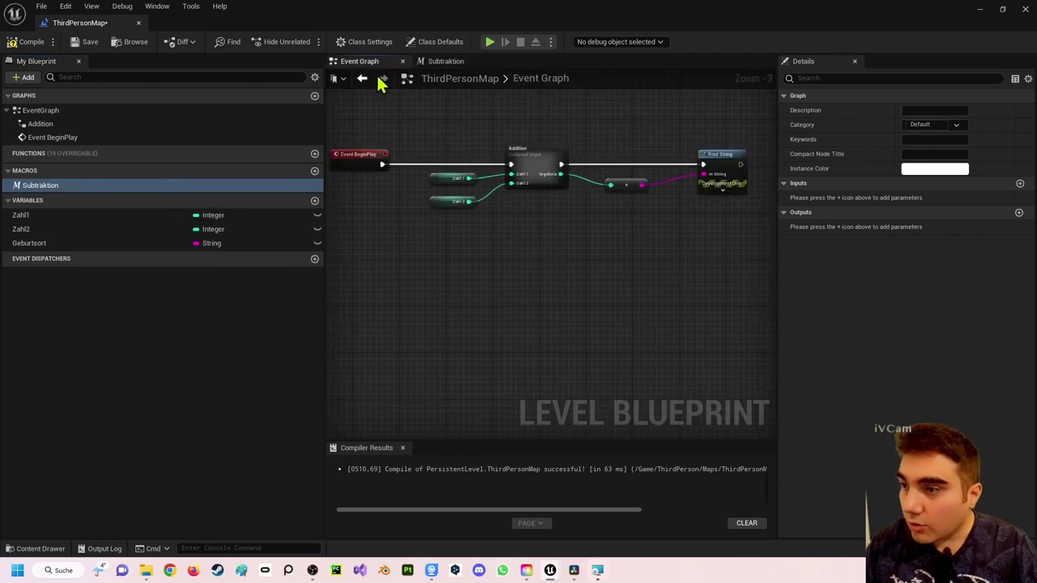
right_click(523, 240)
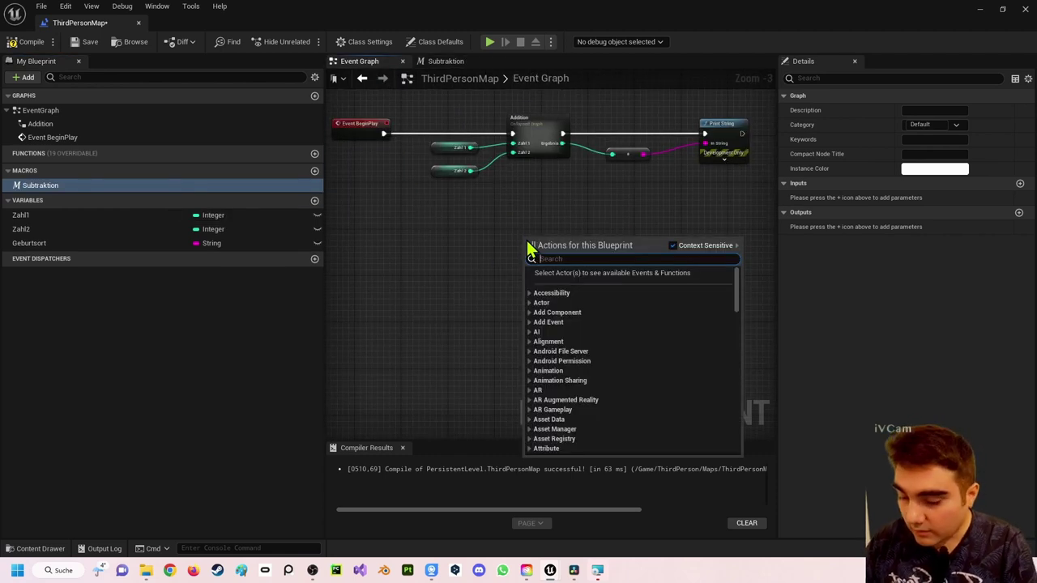
text(subtra)
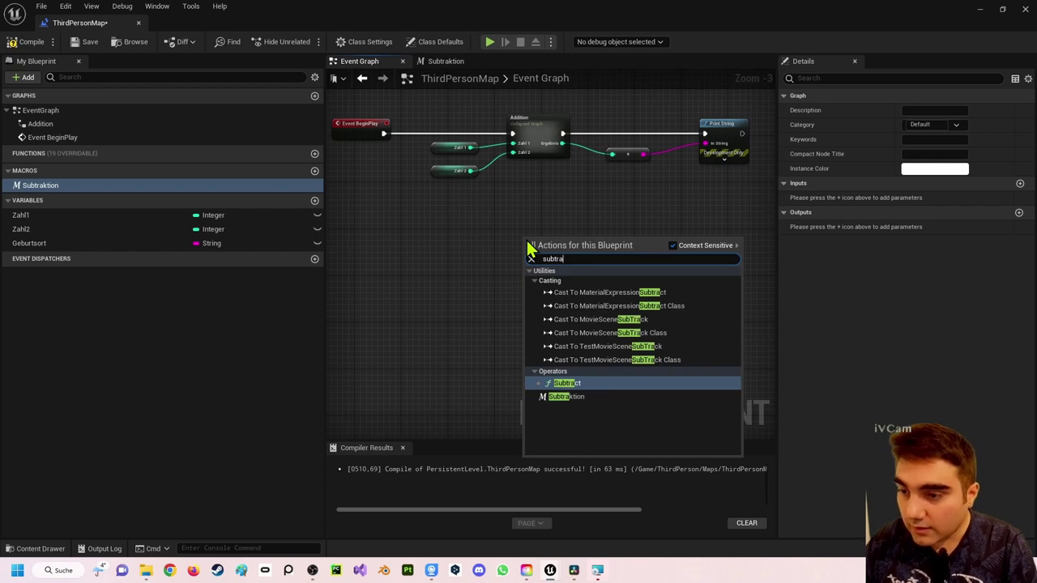
click(590, 397)
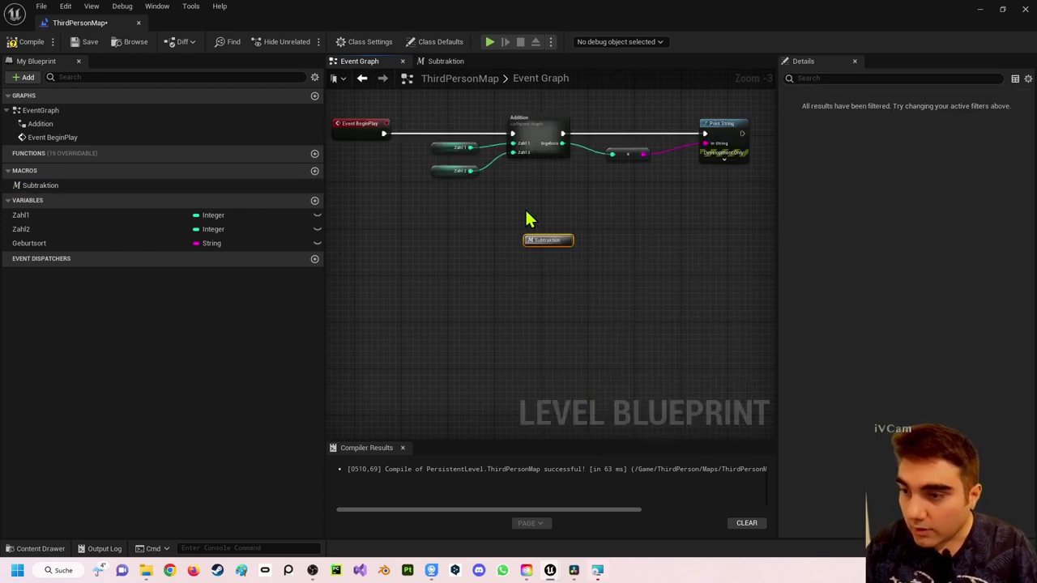
right_drag(519, 166, 510, 213)
click(523, 170)
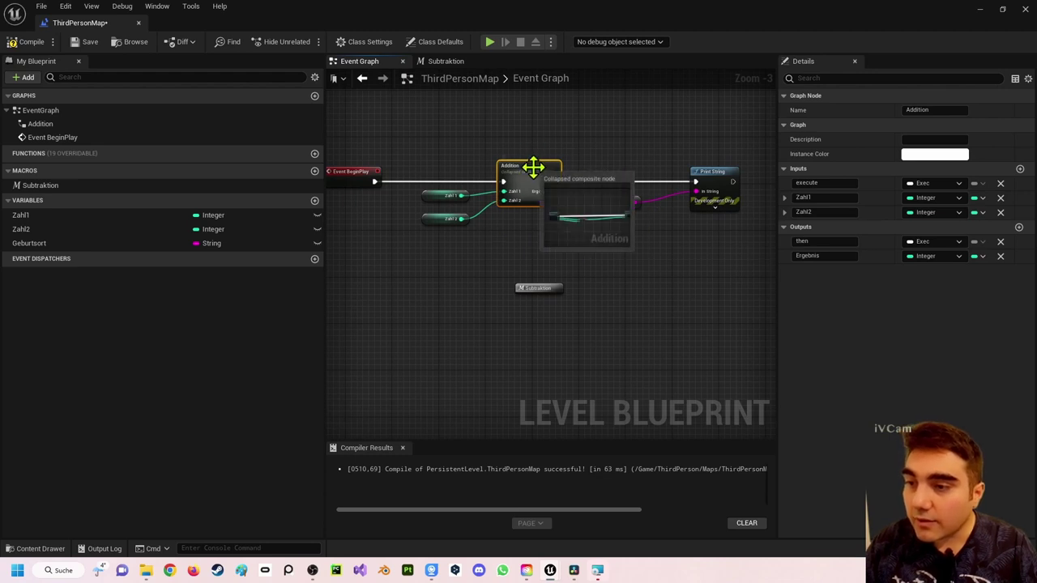
key(F2)
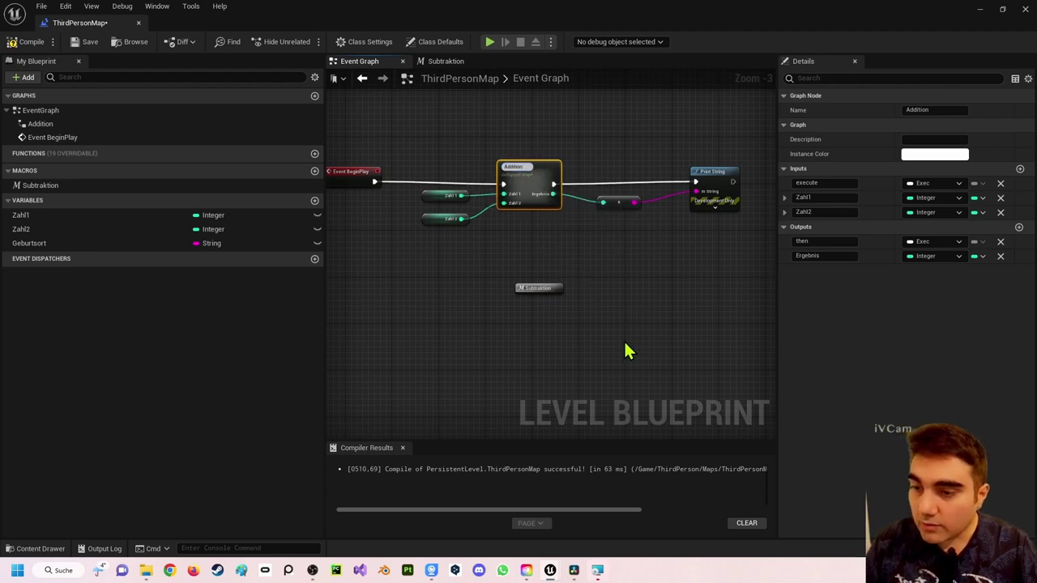
click(525, 187)
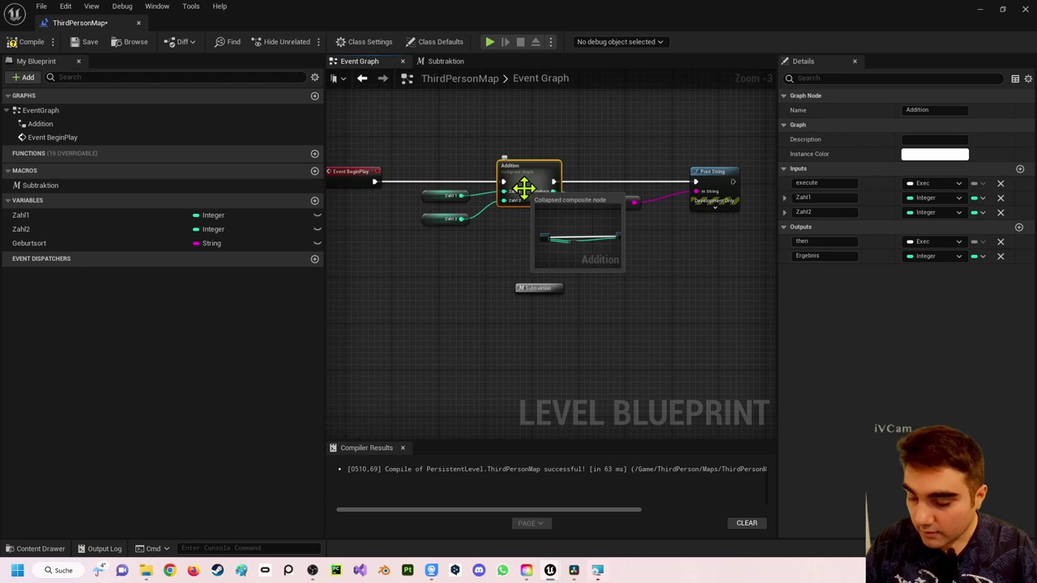
key(ctrl+v)
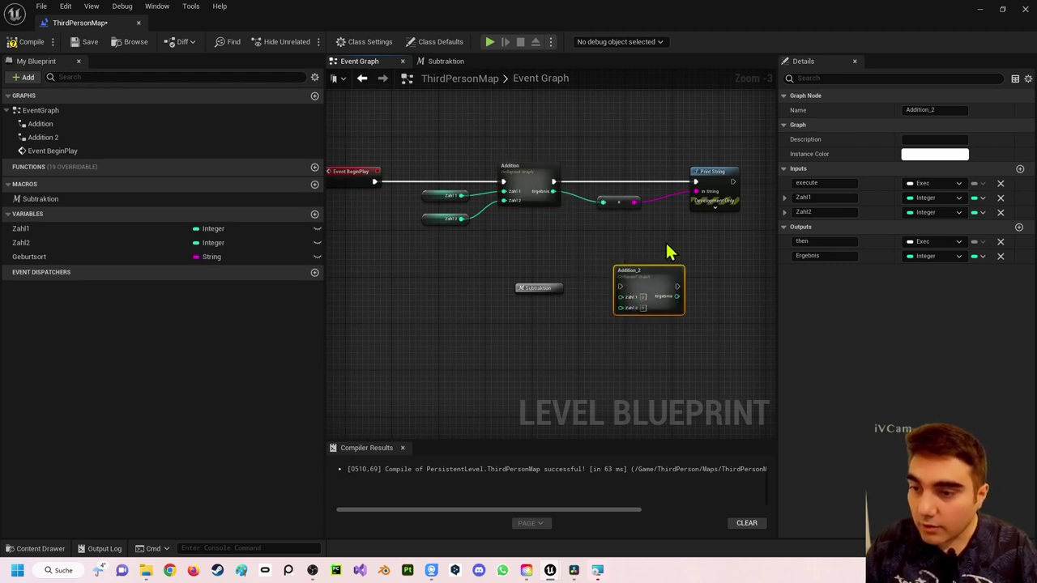
drag(635, 289, 664, 292)
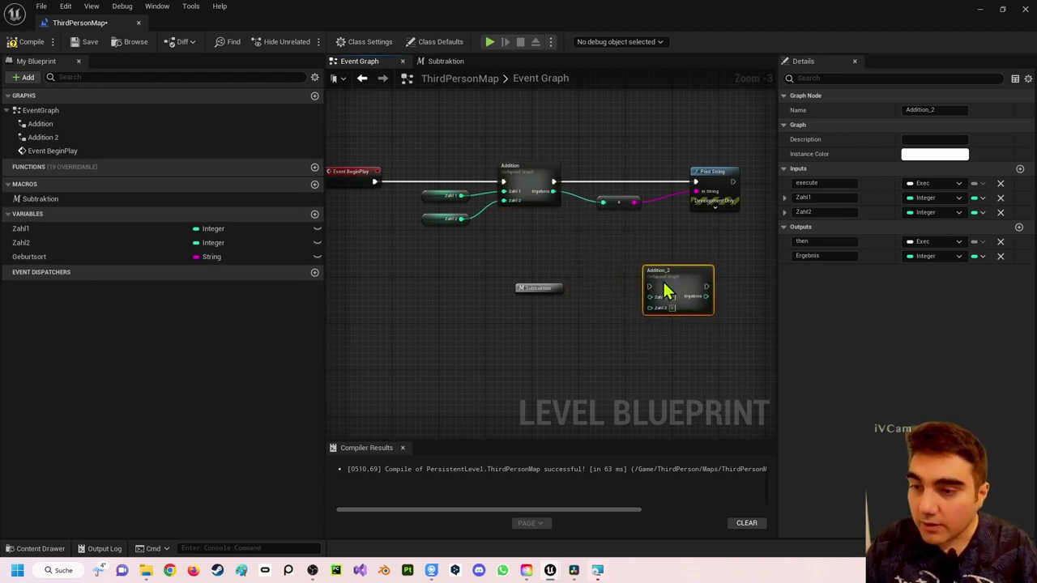
key(Delete)
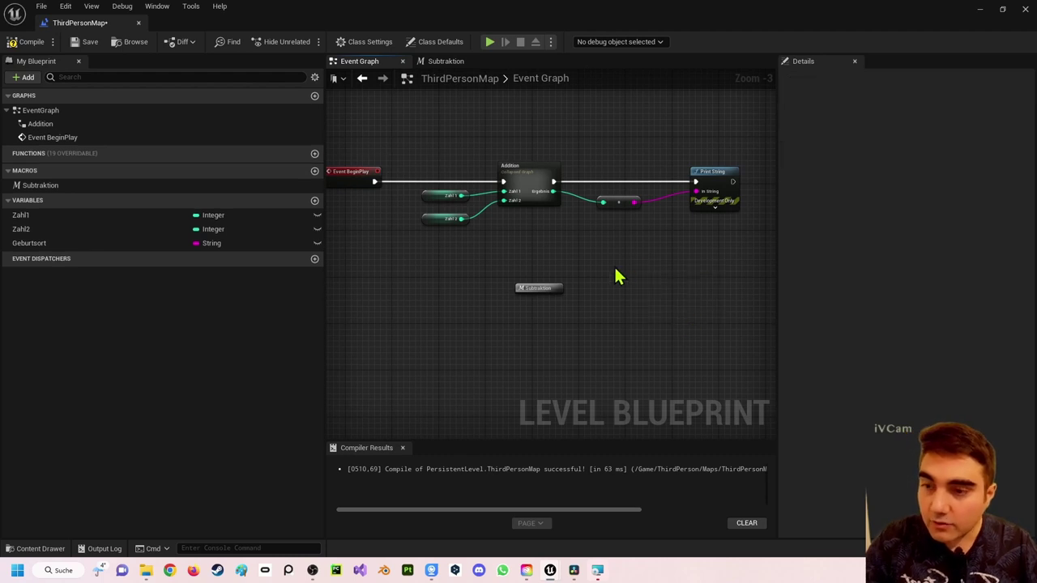
right_click(620, 269)
click(597, 278)
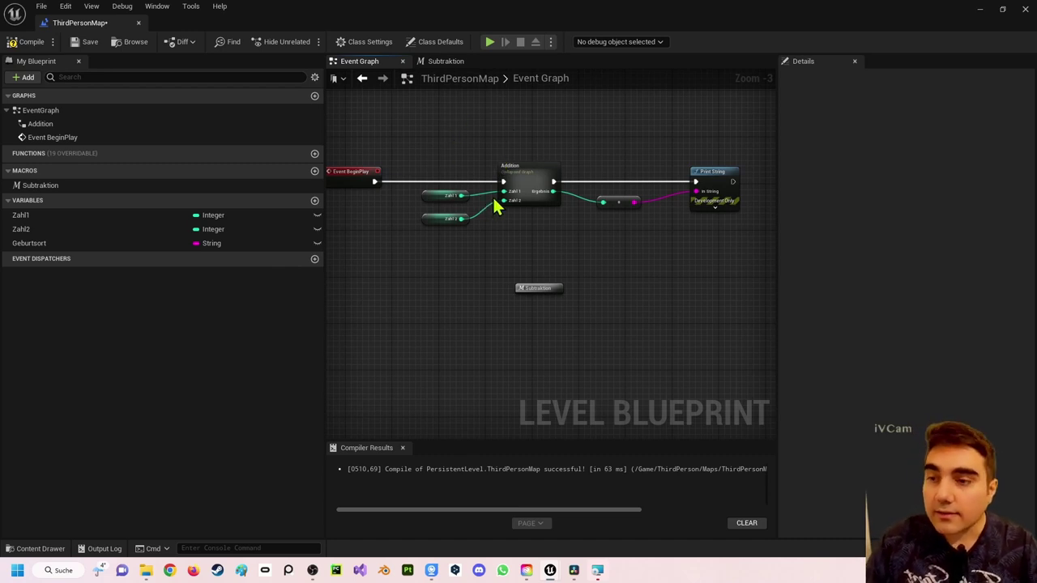
scroll(459, 160, down, 1)
right_drag(459, 160, 499, 184)
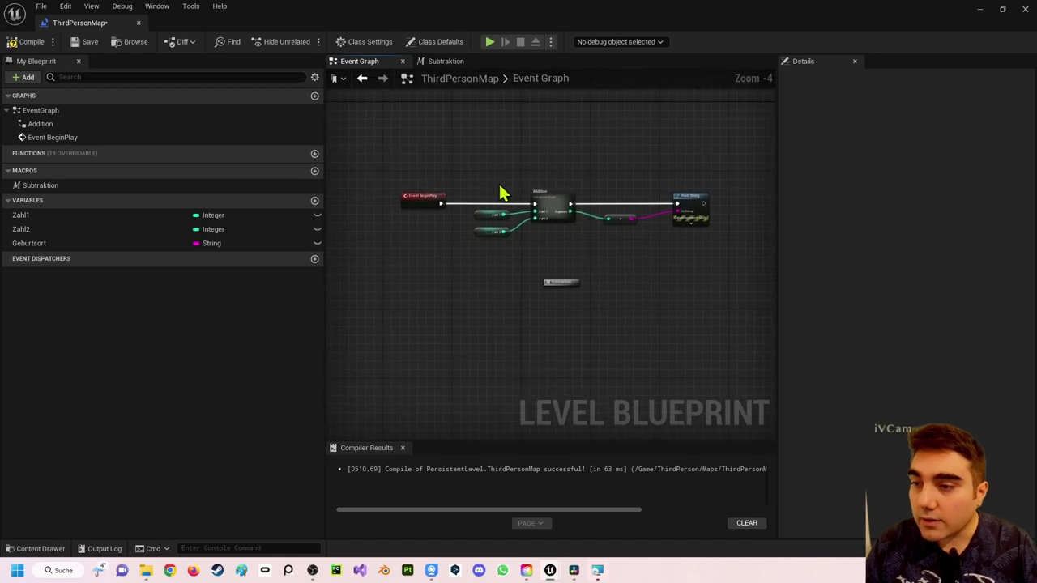
right_click(499, 184)
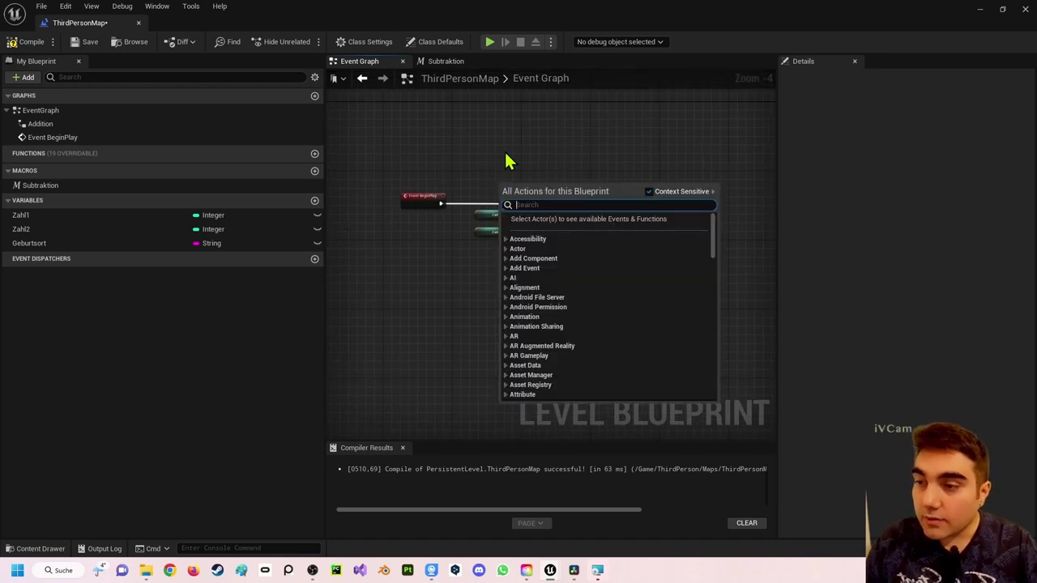
click(499, 159)
drag(476, 164, 717, 277)
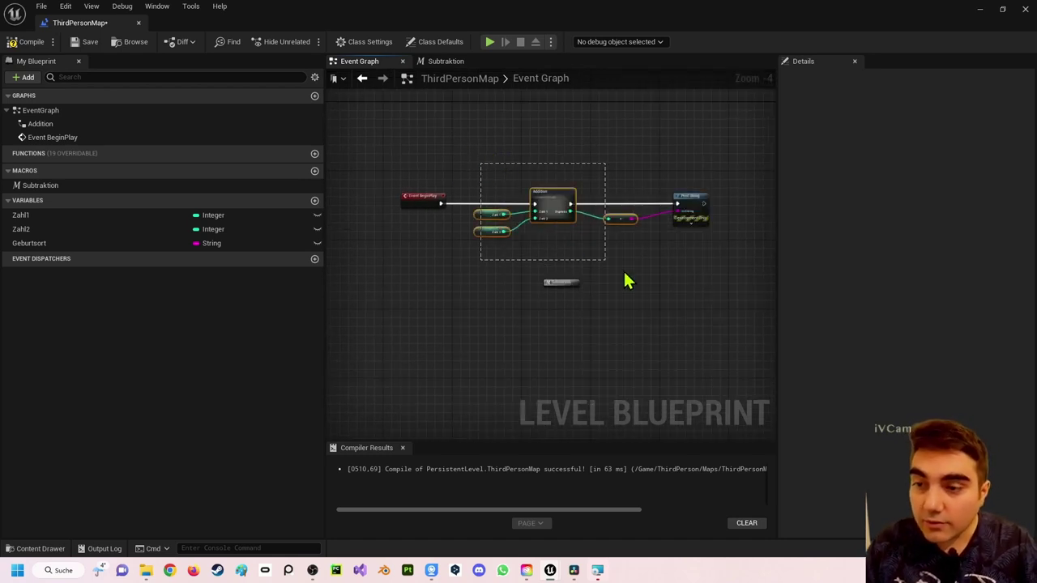